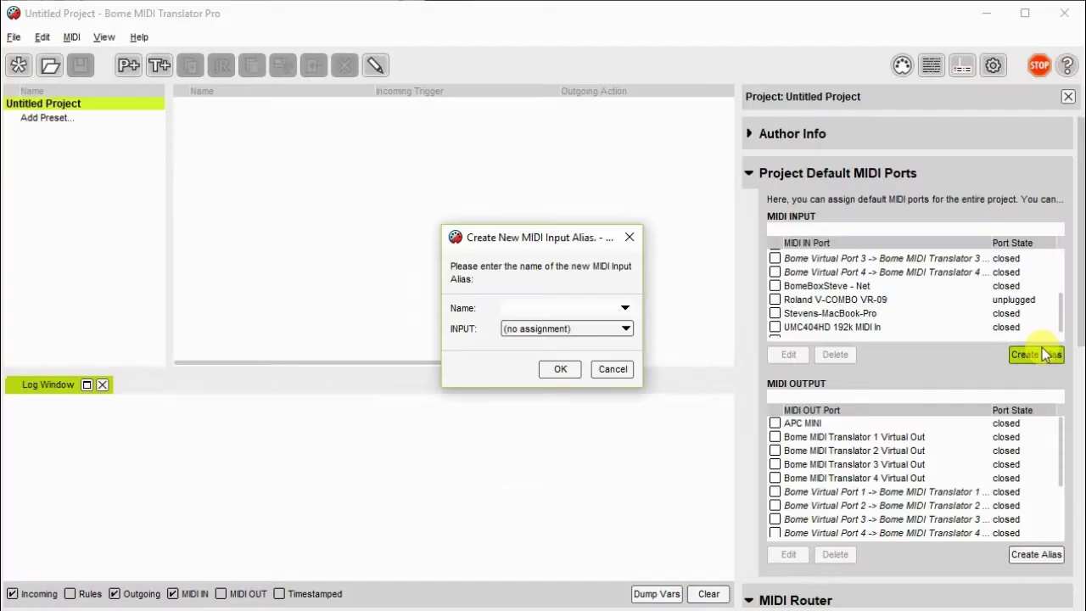
Create input alias Source1 pointing to Bome MIDI Translator 1 Virtual In.
text(Source)
text(1)
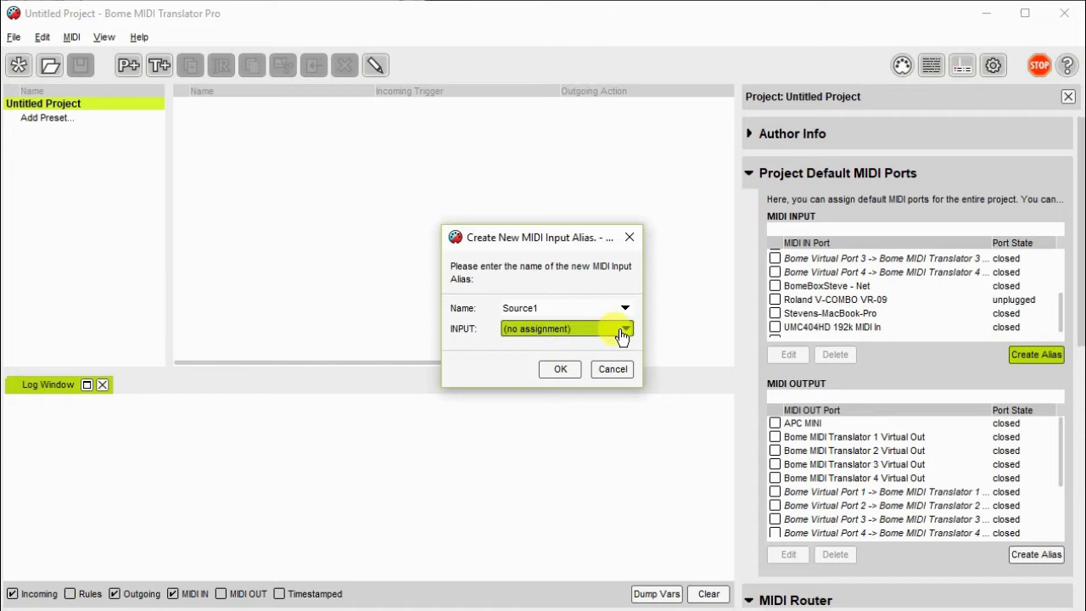
click(624, 329)
click(605, 383)
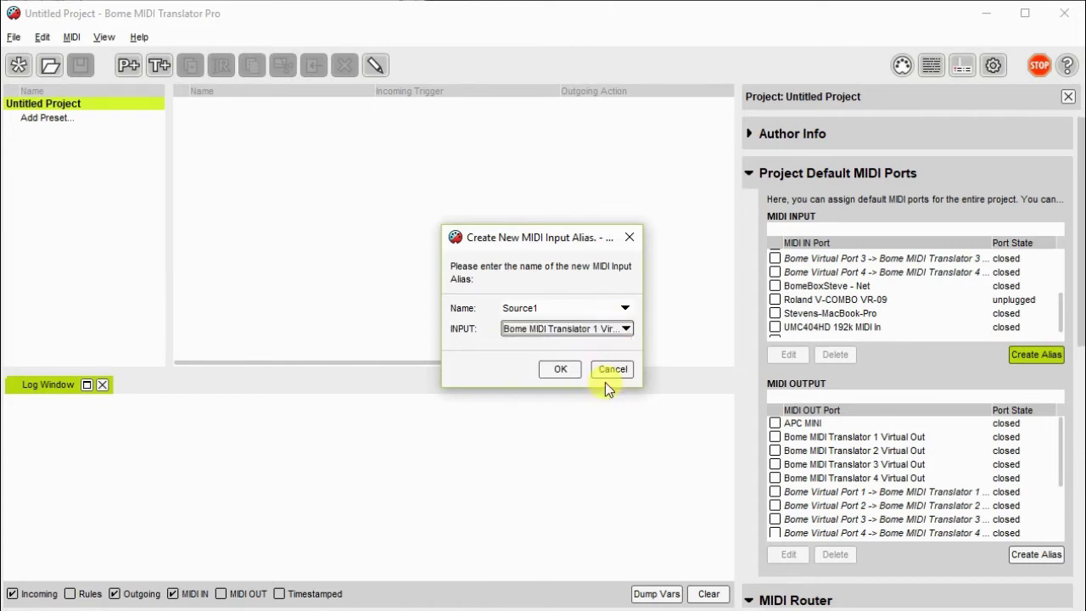
click(567, 371)
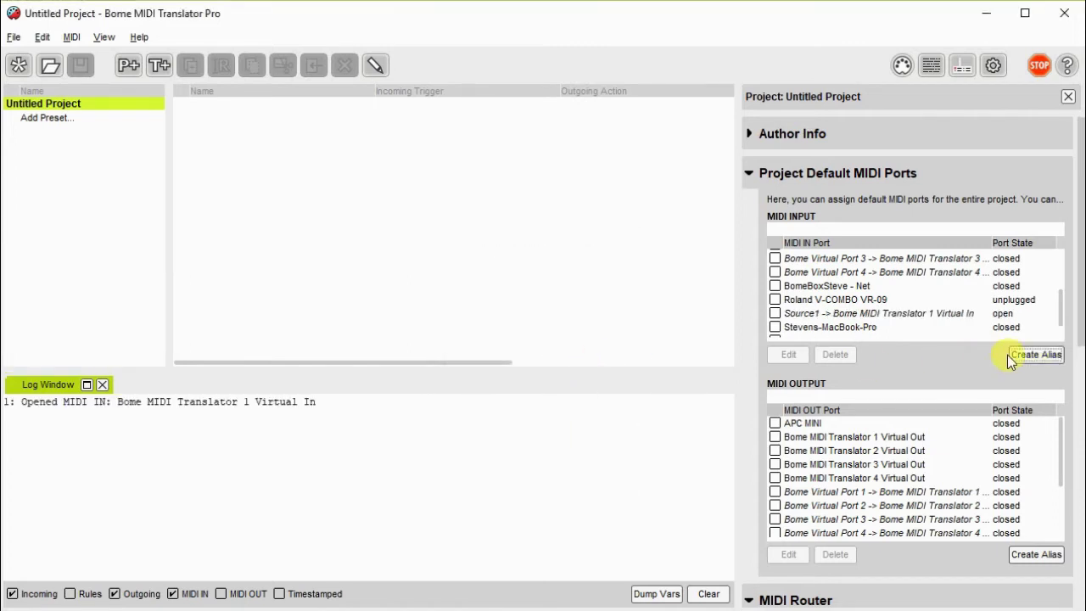
Create input alias Source2 pointing to Bome MIDI Translator 2 Virtual In.
click(1031, 360)
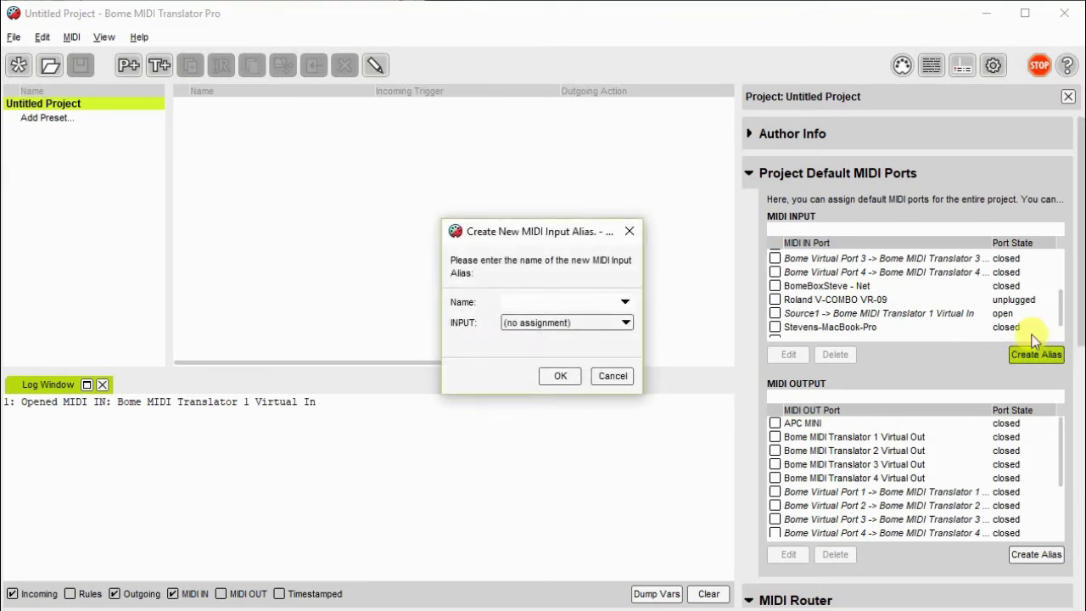
text(Source2)
click(625, 323)
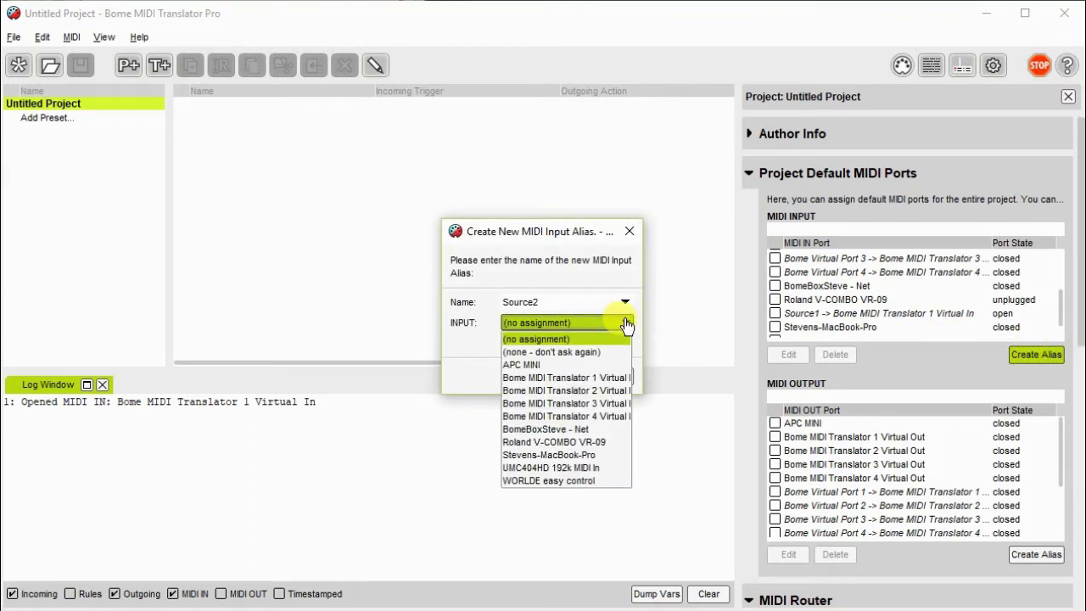
click(617, 391)
click(568, 379)
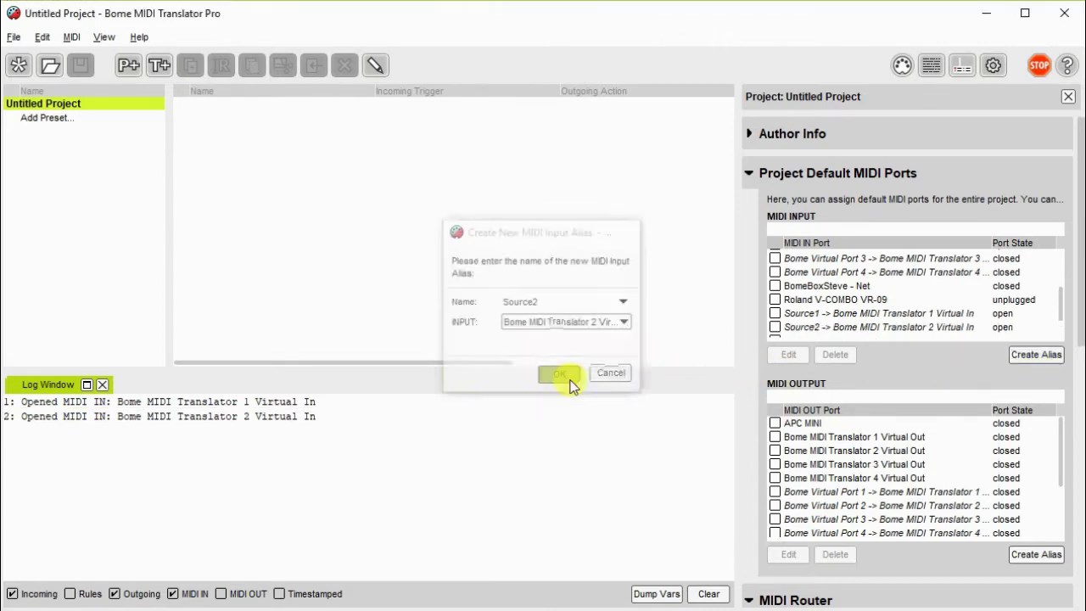
Create a third input alias named Operator, assigned to APC MINI.
click(1040, 355)
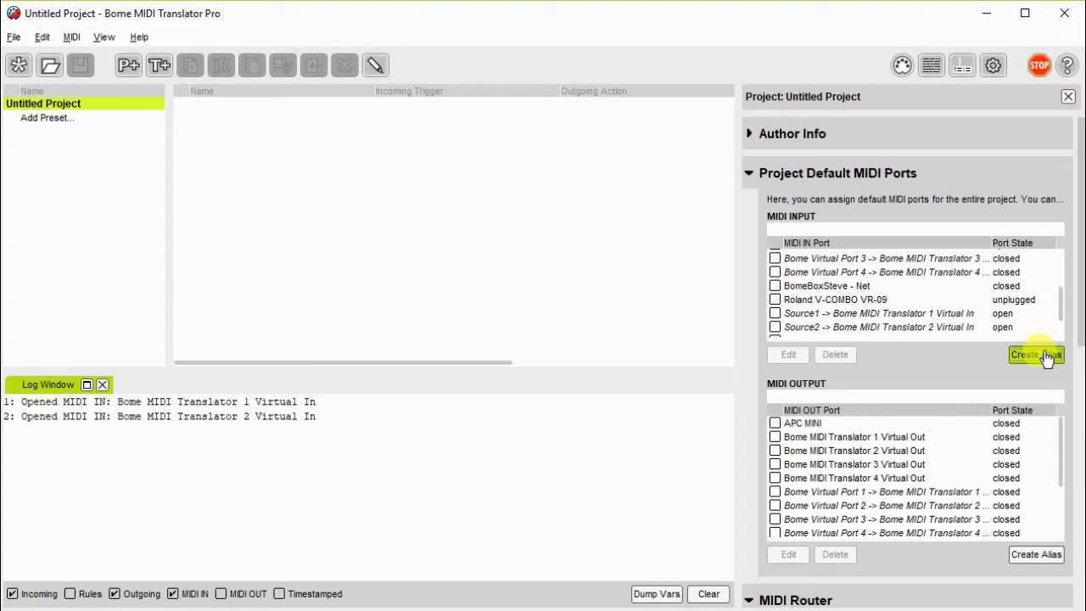
text(O)
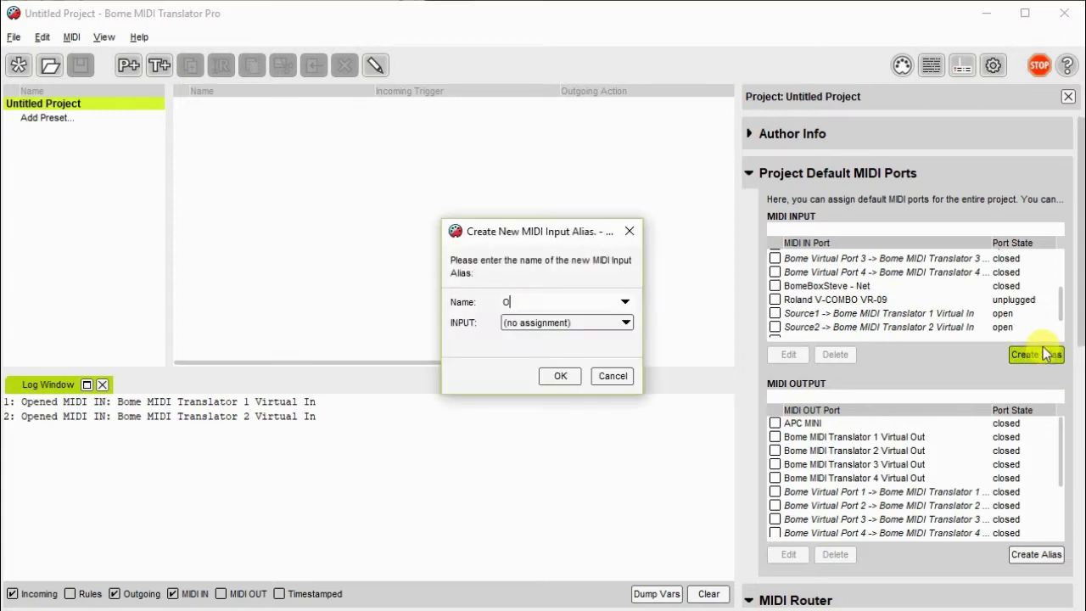
text(perator)
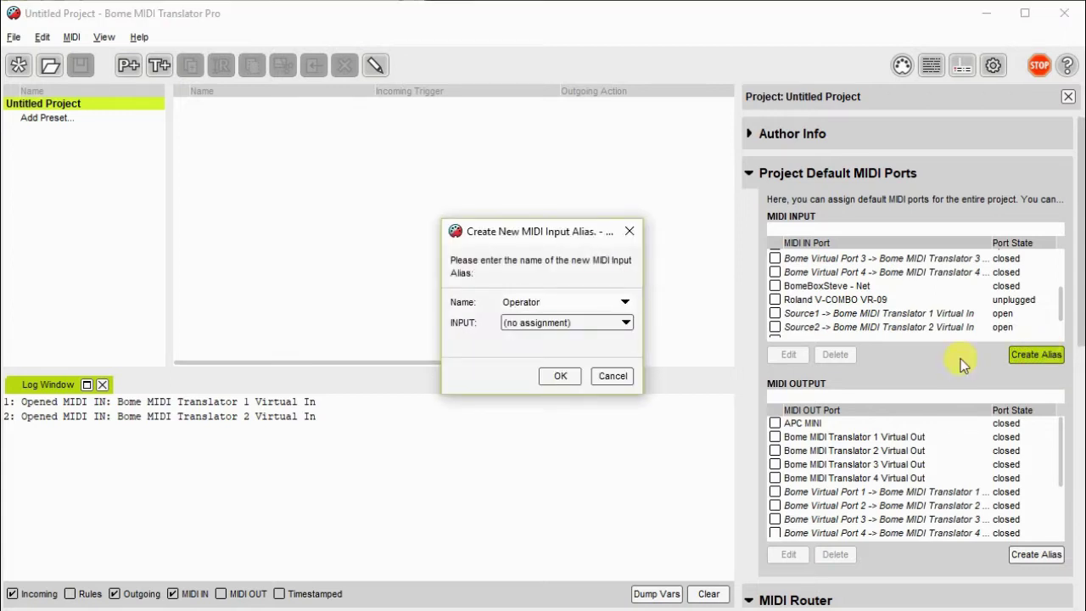
click(626, 323)
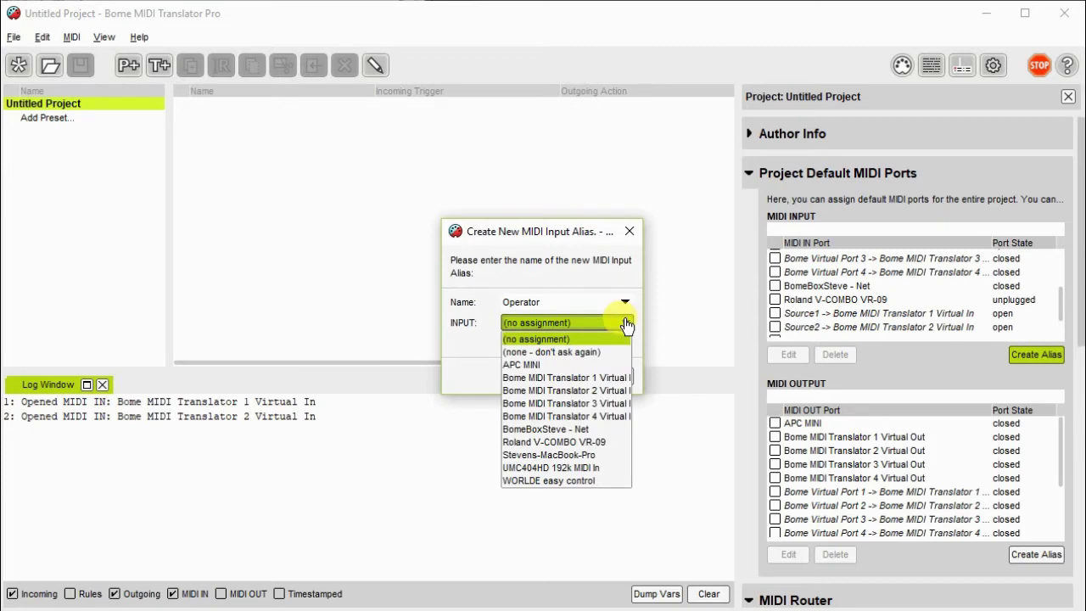
click(582, 364)
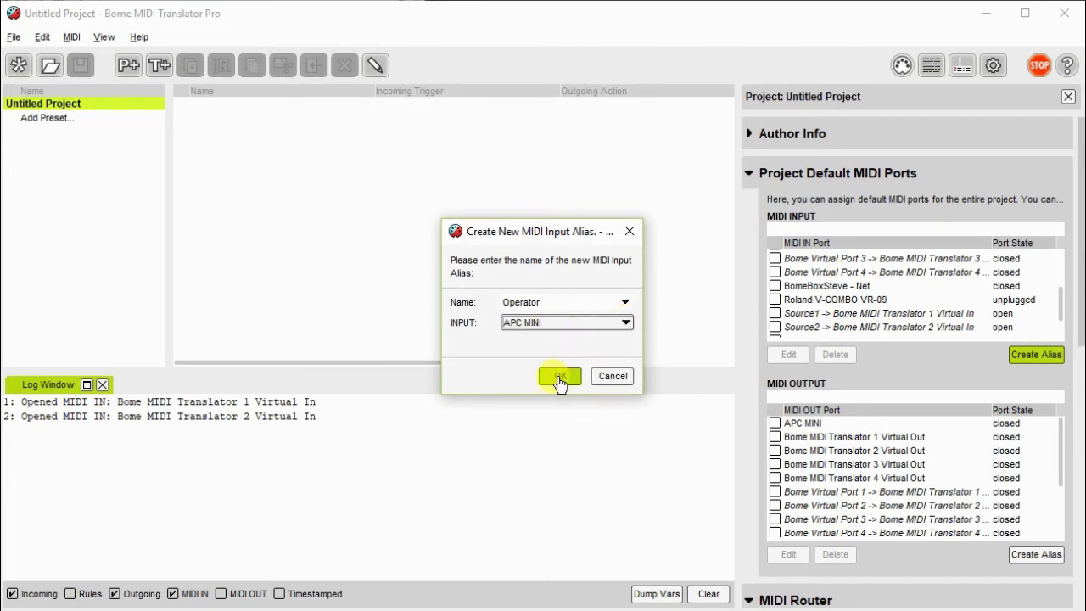
Confirm the Operator alias and create output alias Destination on Bome MIDI Translator 1 Virtual Out.
click(560, 377)
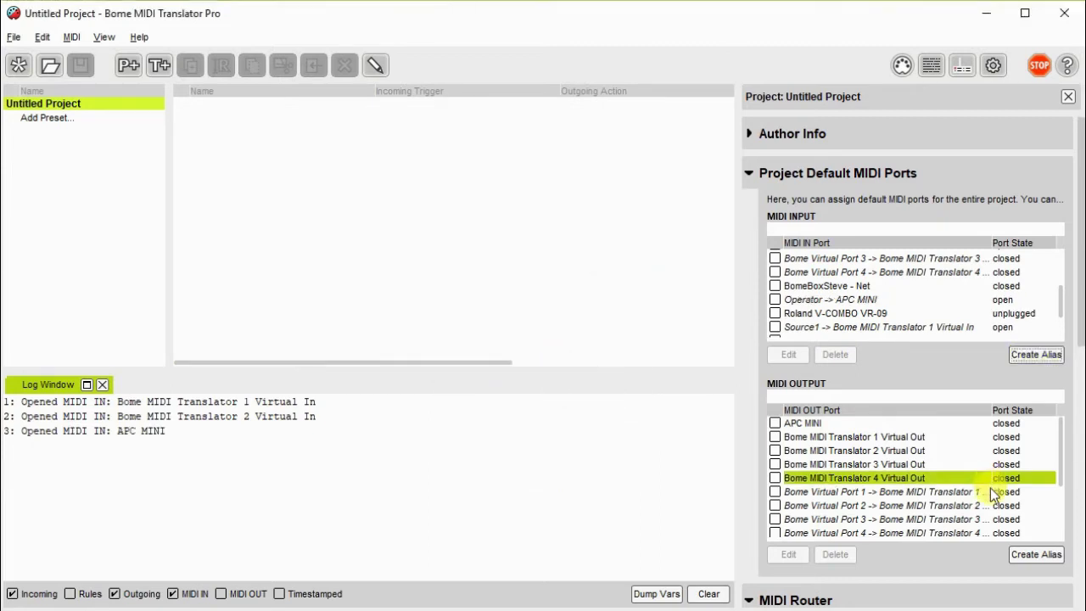
click(1036, 556)
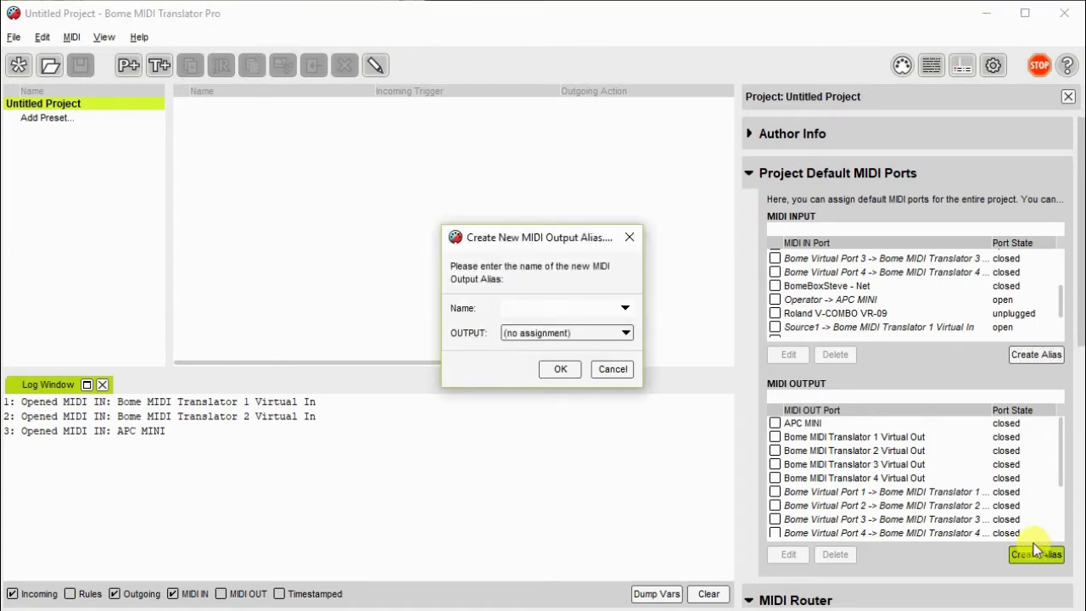
text(Destina)
text(tion)
click(634, 340)
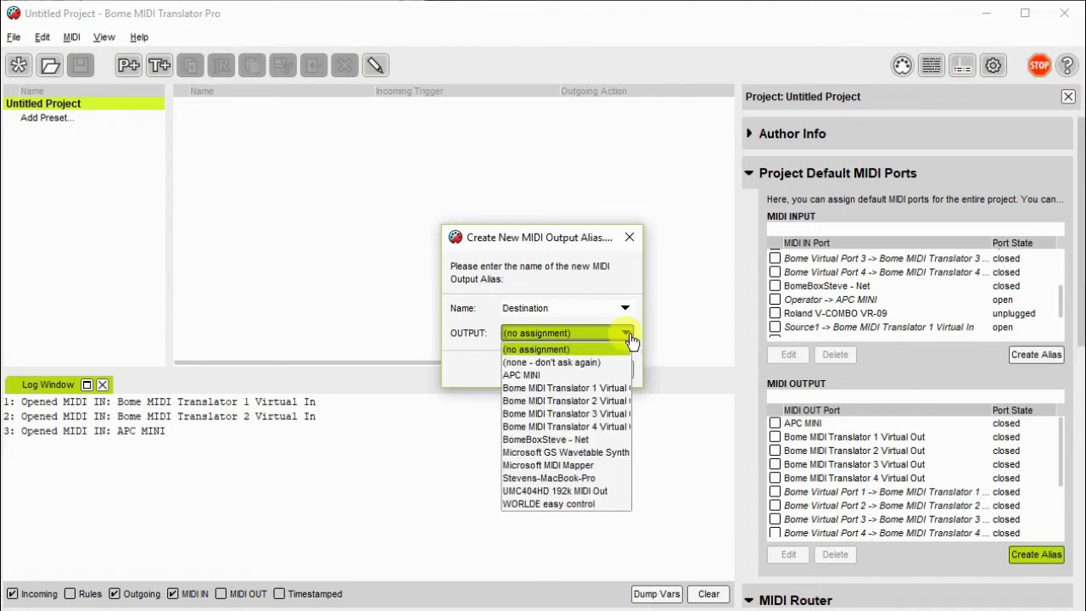
click(579, 389)
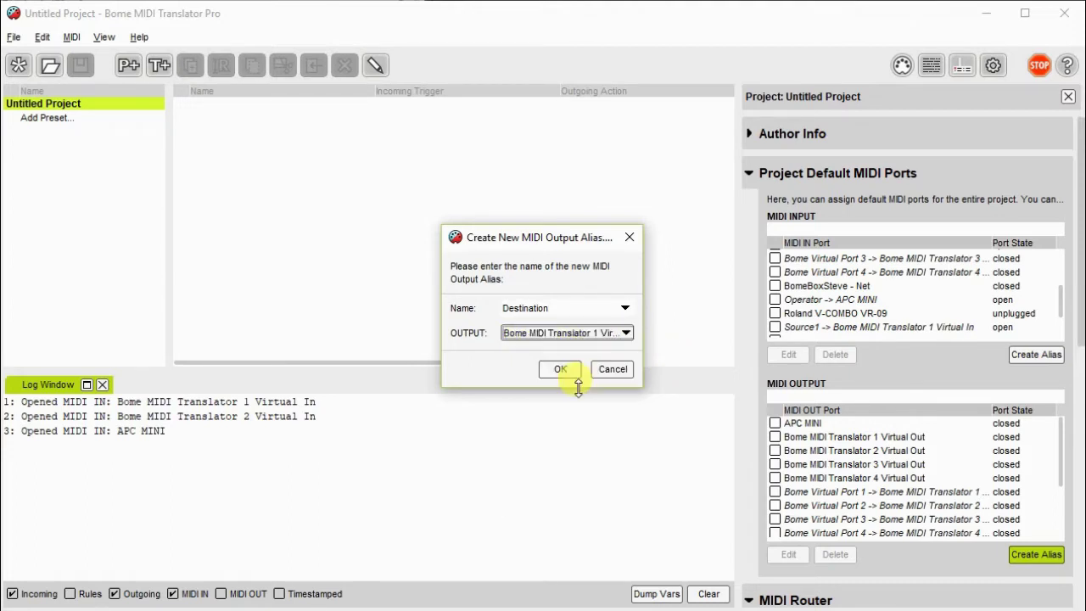
click(560, 370)
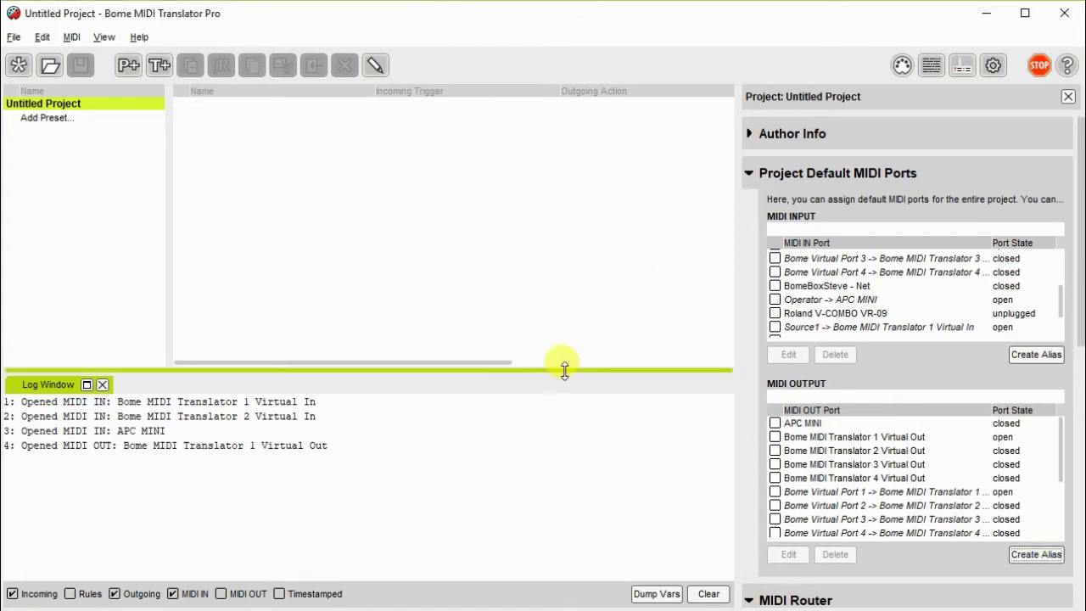
Route Source1 to Destination in the MIDI Router and add a new preset.
click(747, 174)
drag(864, 499, 972, 368)
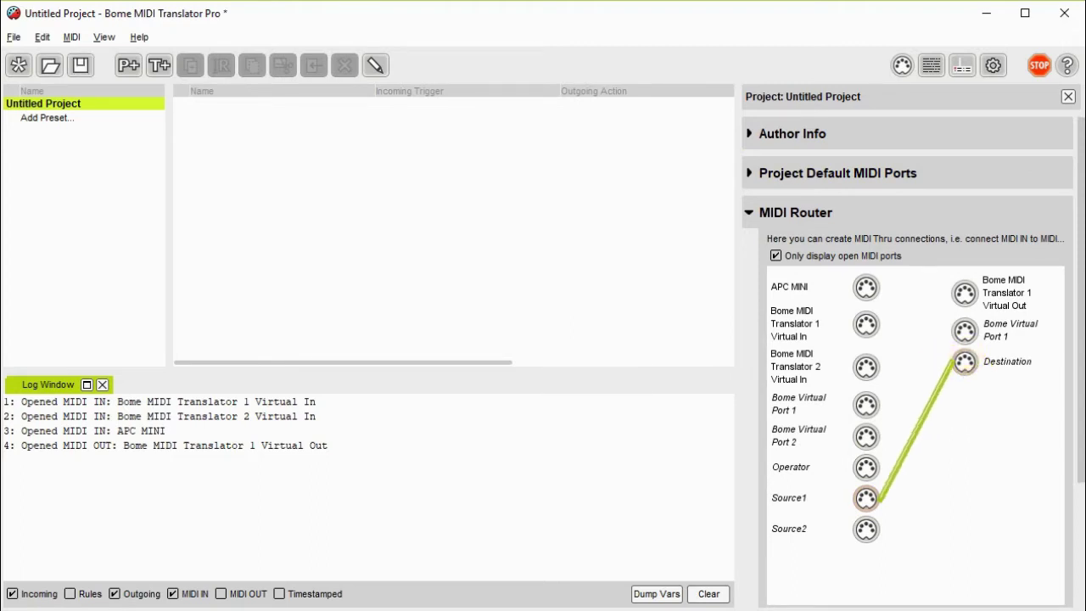
click(72, 117)
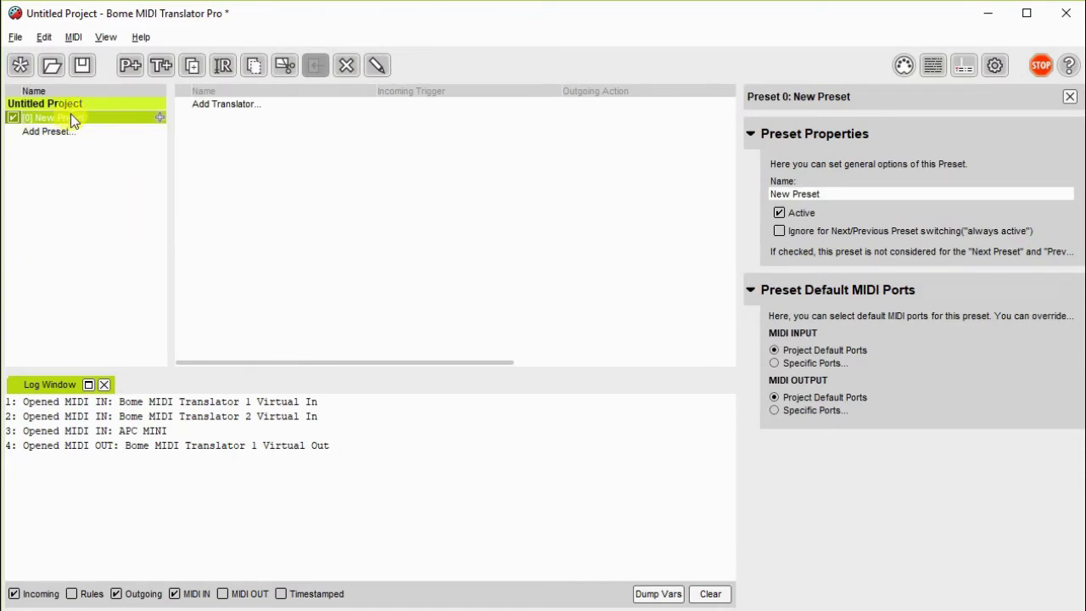
Rename the new preset 'Switch Sources' and add a translator named Source1.
double_click(63, 115)
drag(65, 114, 27, 116)
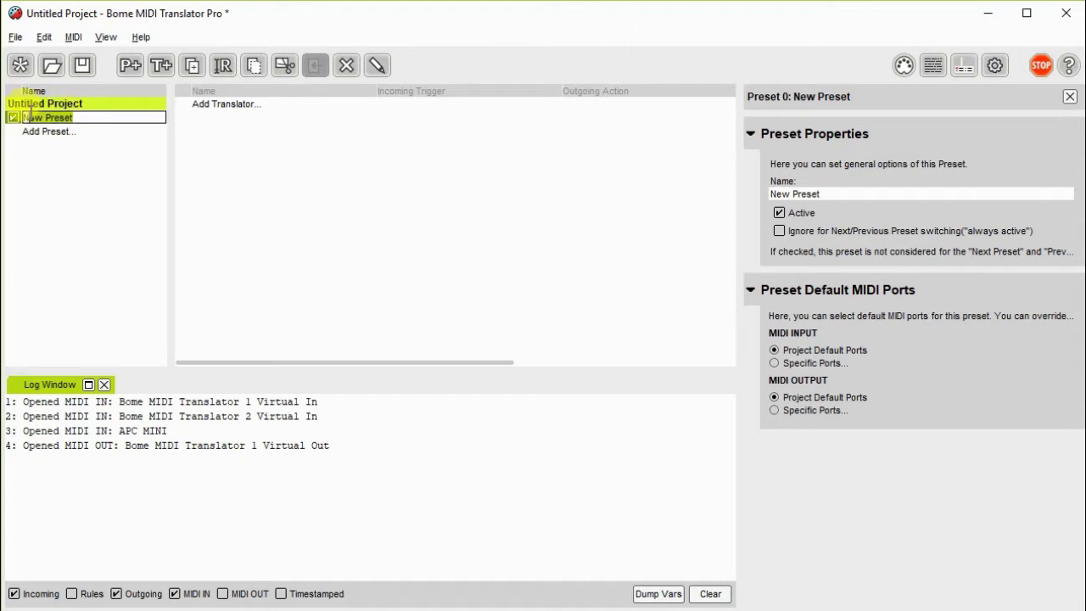
text(Switch)
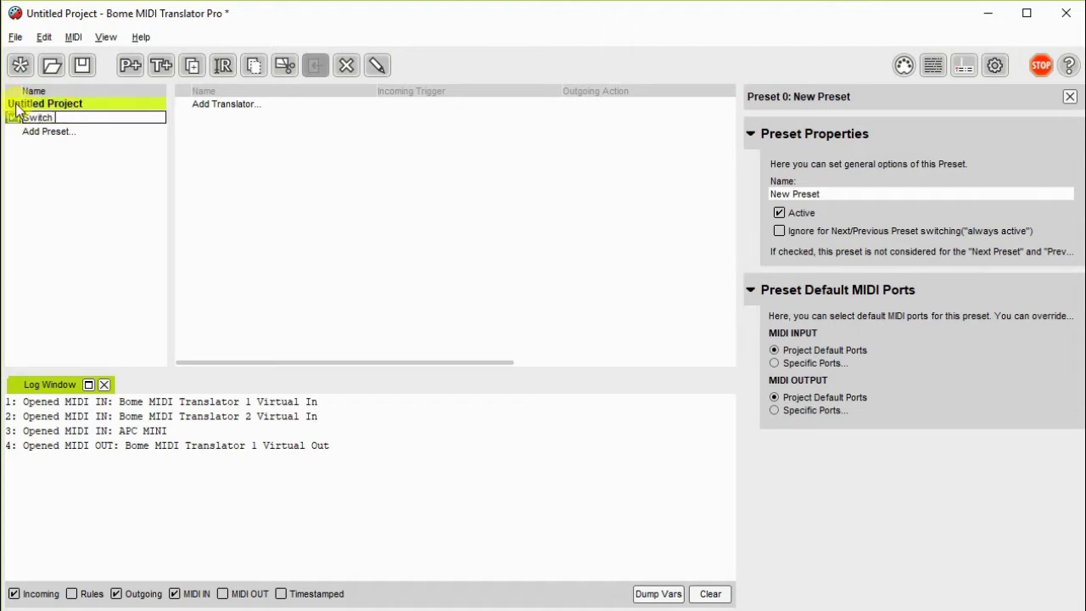
text( Sources)
key(Return)
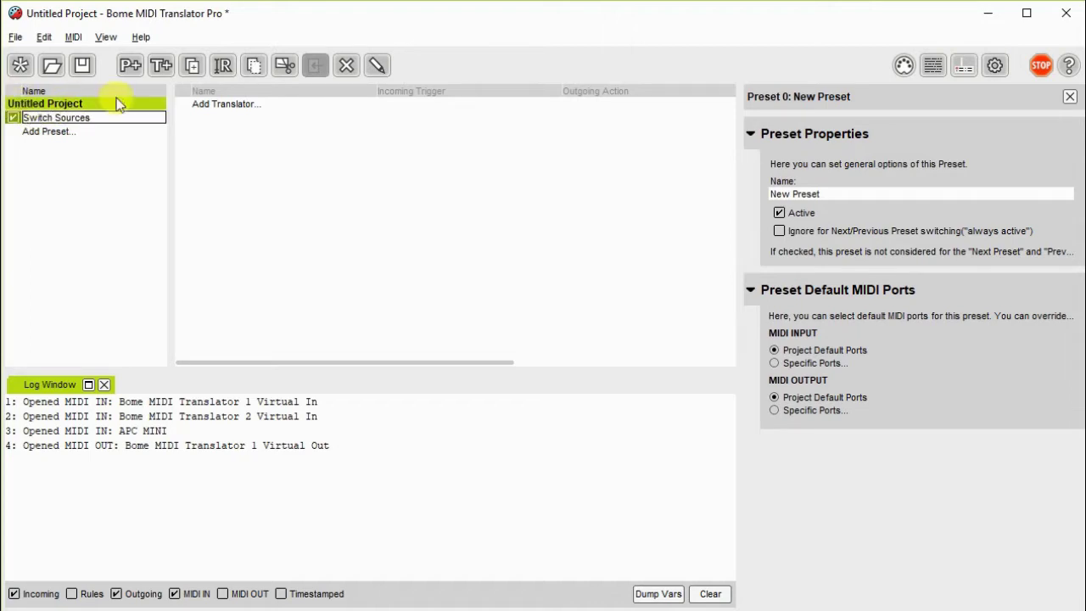
click(197, 103)
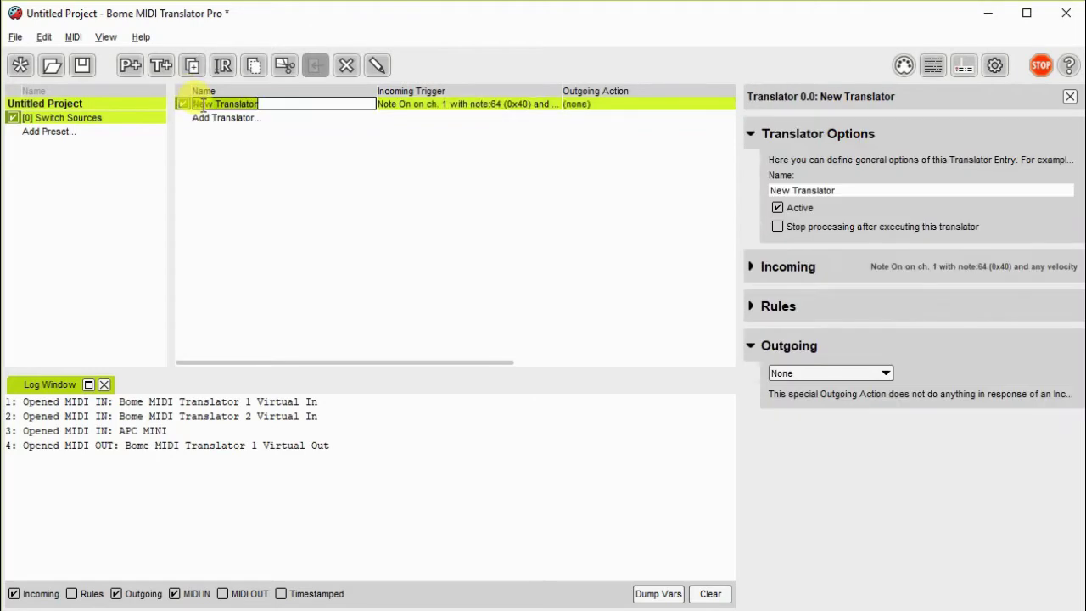
text(Source)
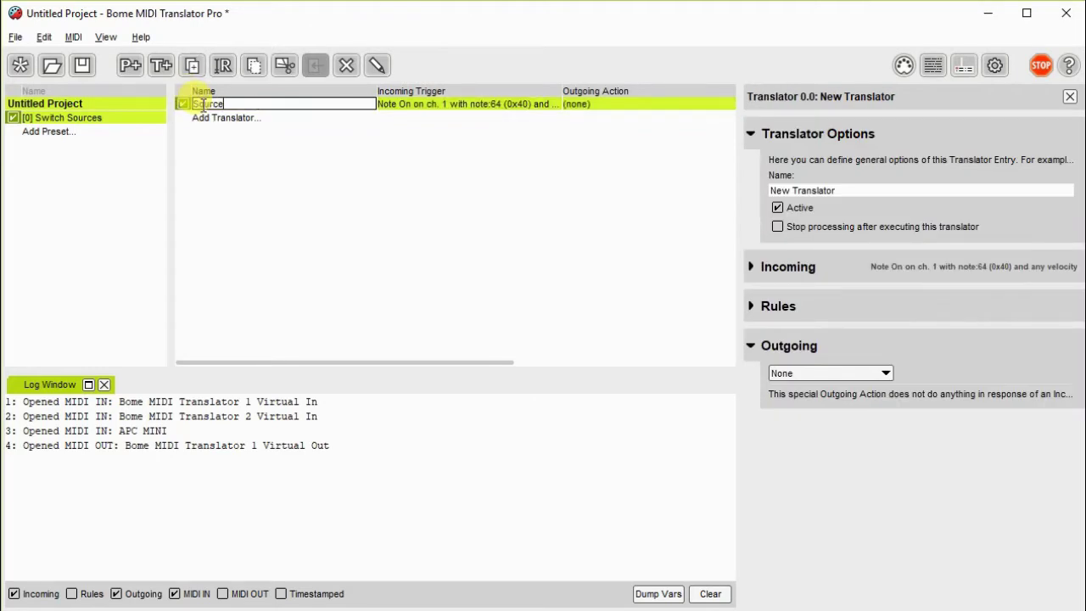
text(1)
key(Return)
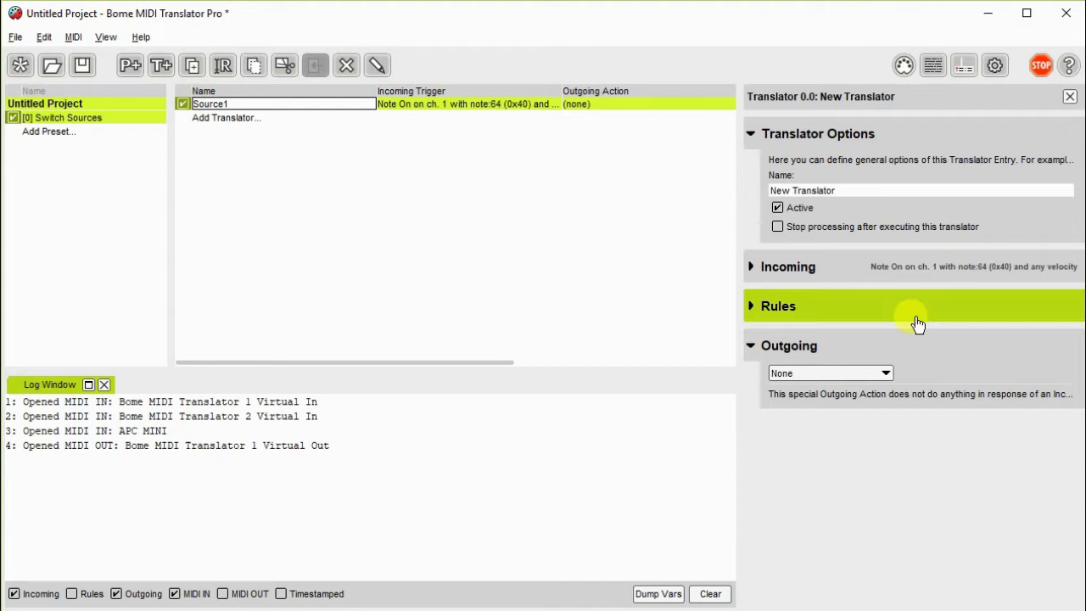
Trigger Source1 on a captured Note On and make it execute Source1.bmtp.
click(793, 270)
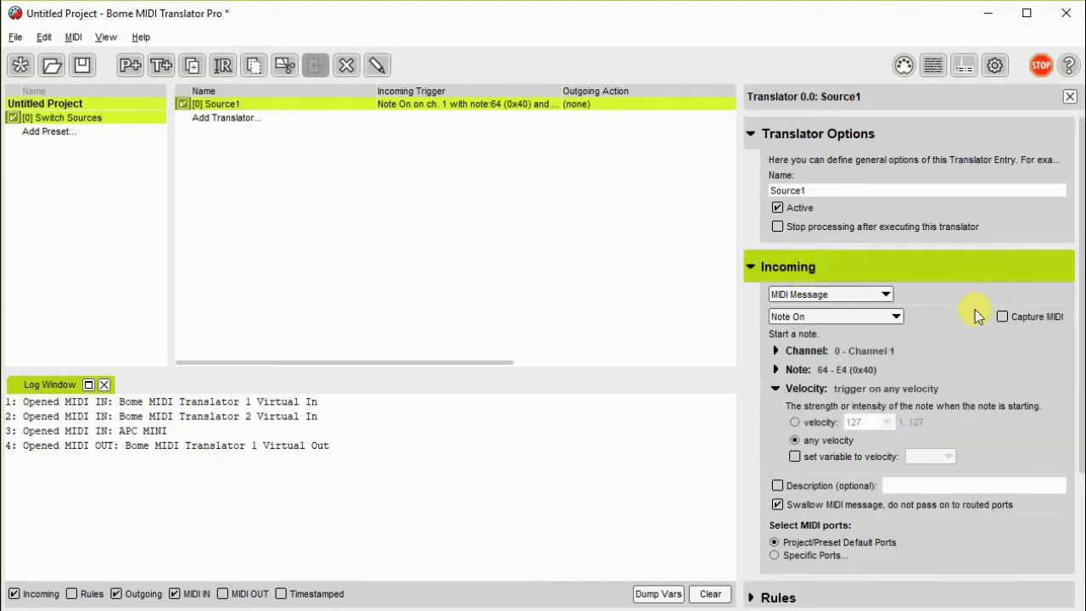
click(995, 314)
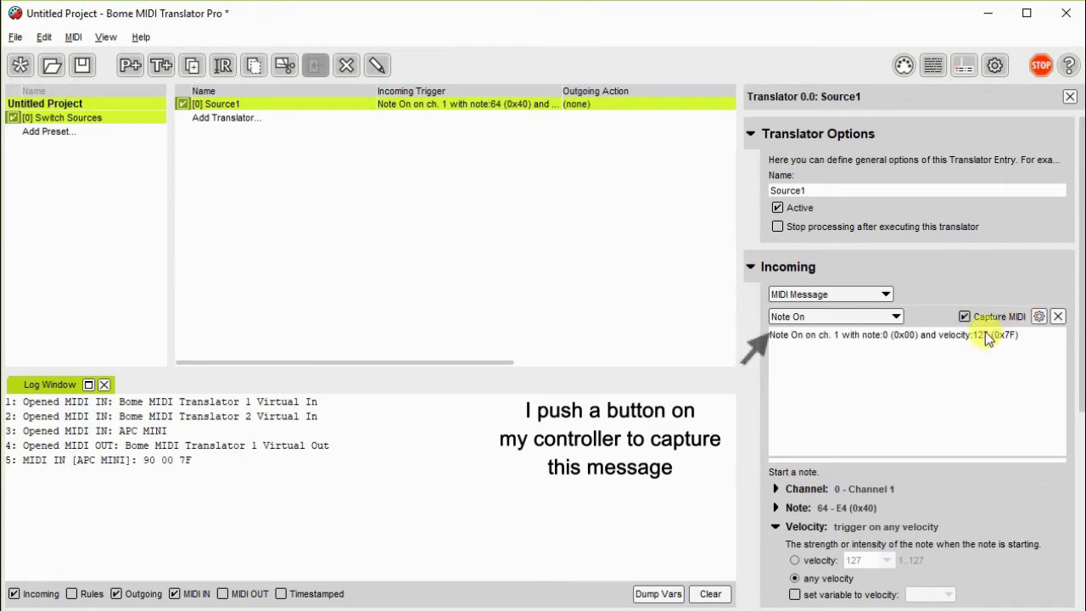
click(922, 335)
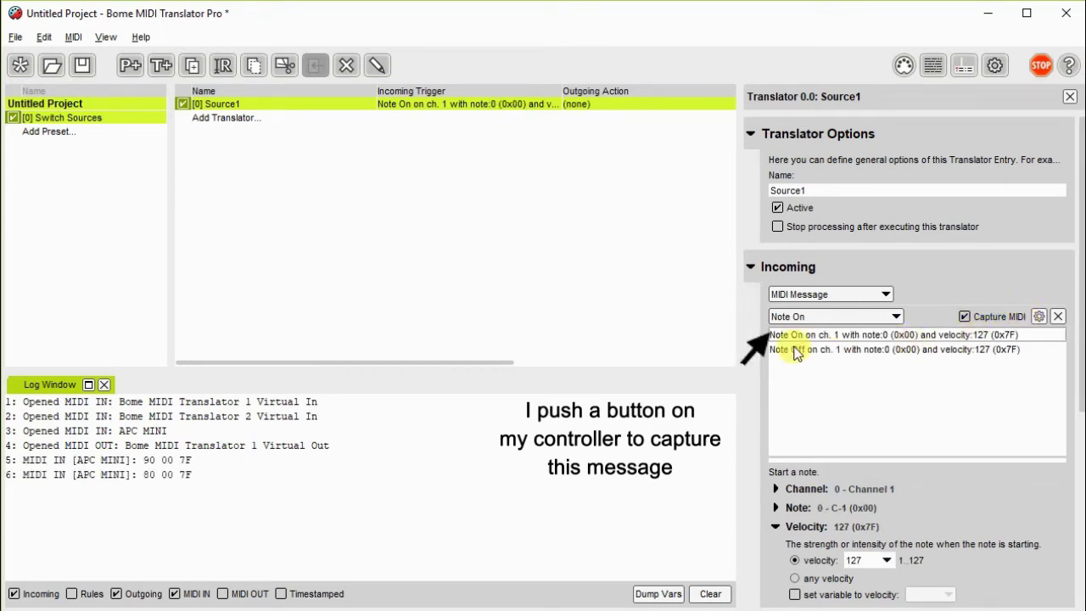
click(754, 275)
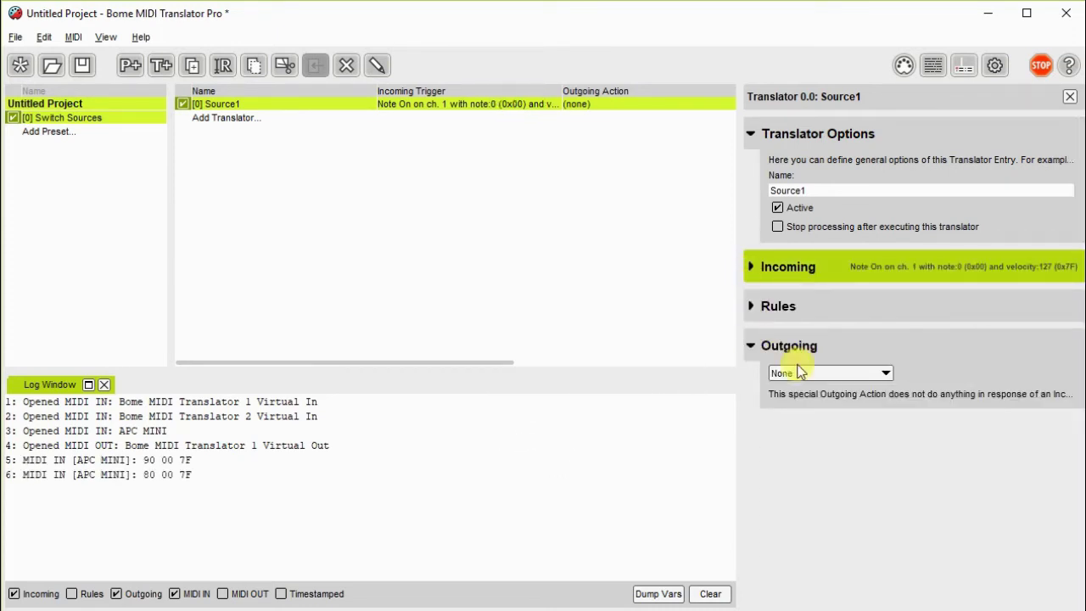
click(886, 375)
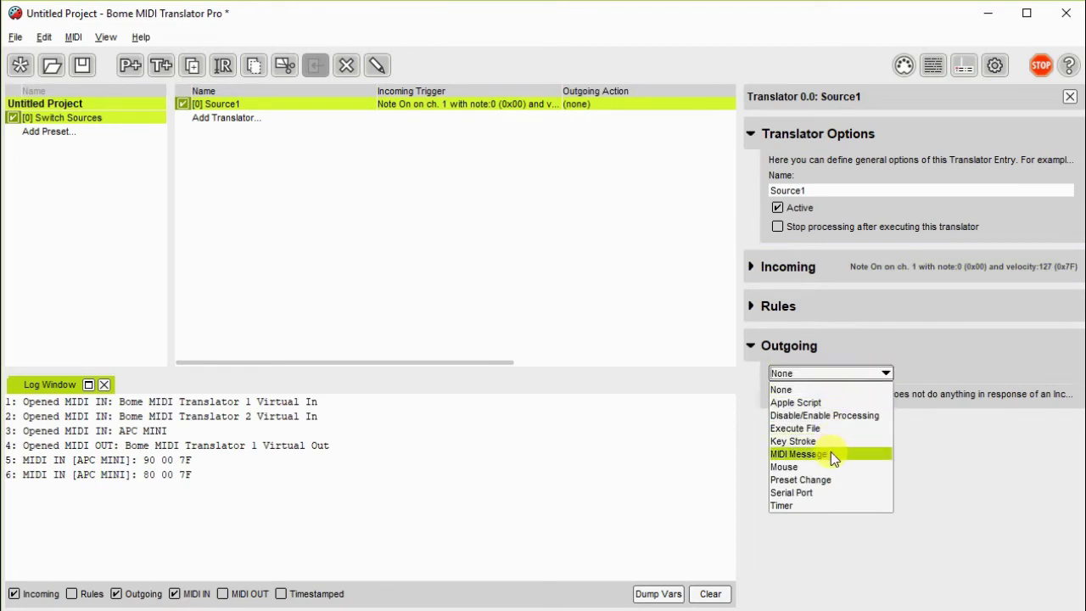
click(831, 428)
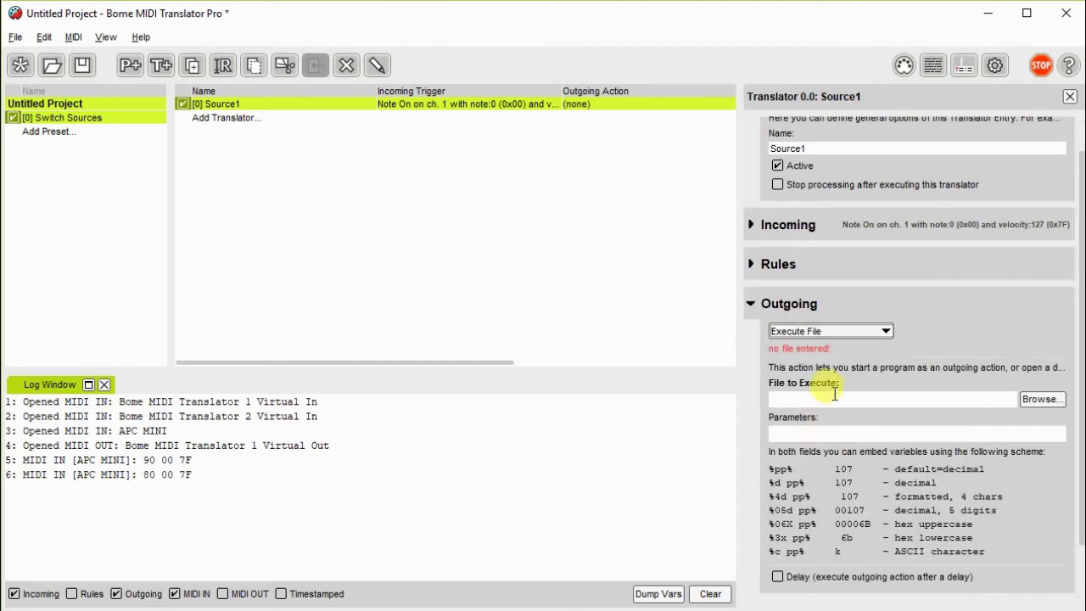
text(Sourc)
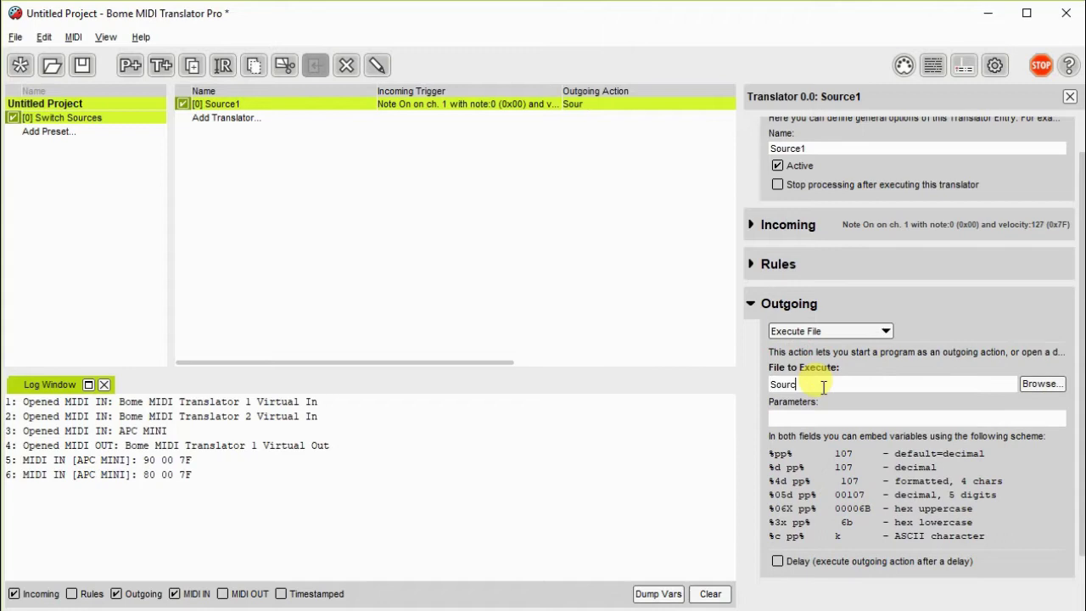
text(e1.bmtp)
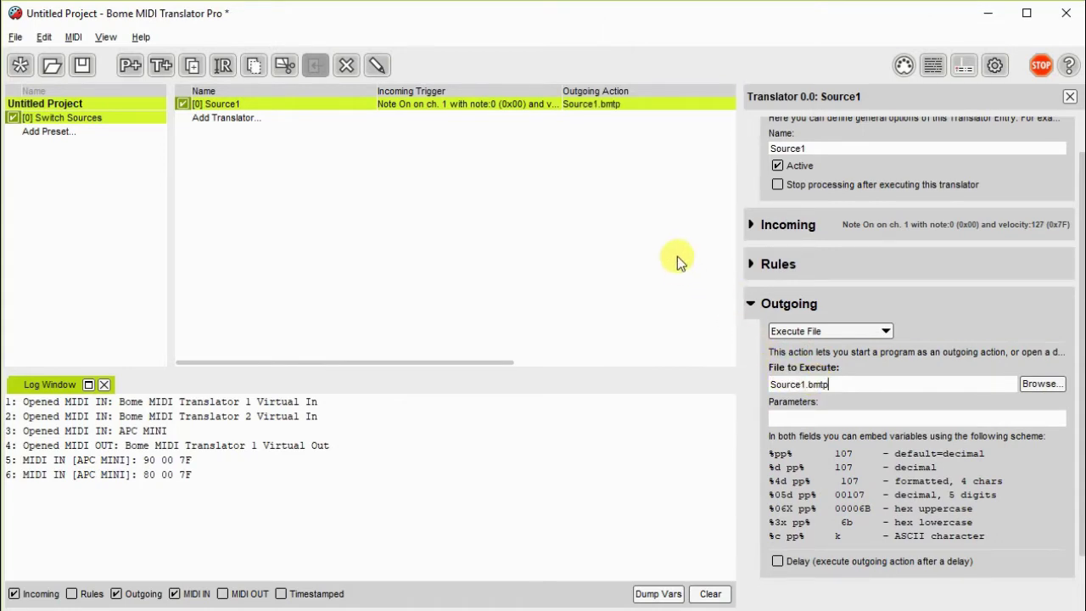
Duplicate the Source1 translator and rename the copy Source2.
right_click(473, 113)
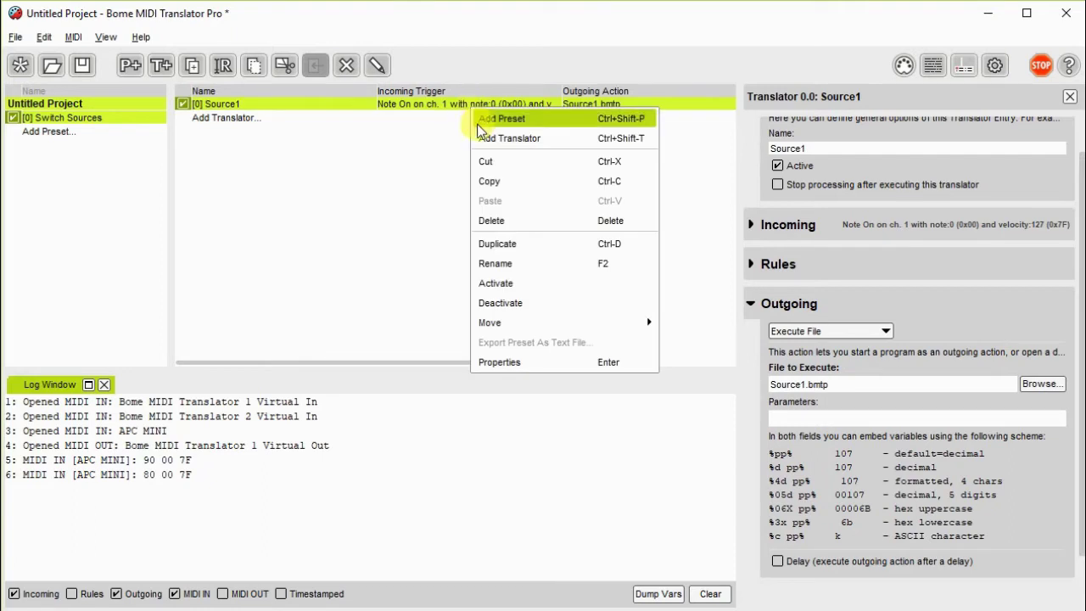
click(496, 245)
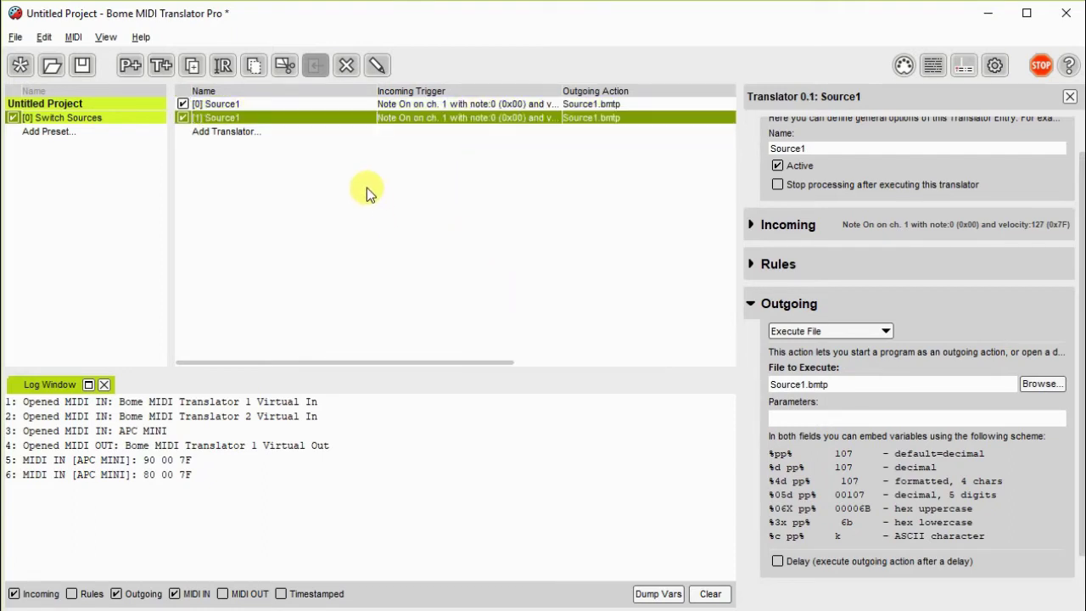
click(255, 118)
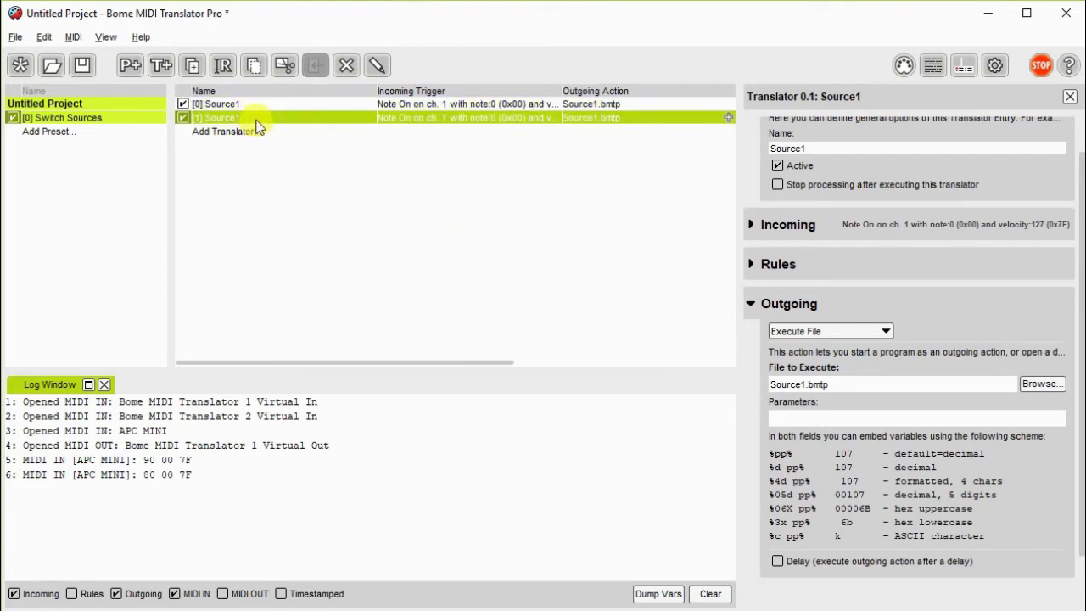
key(BackSpace)
text(2)
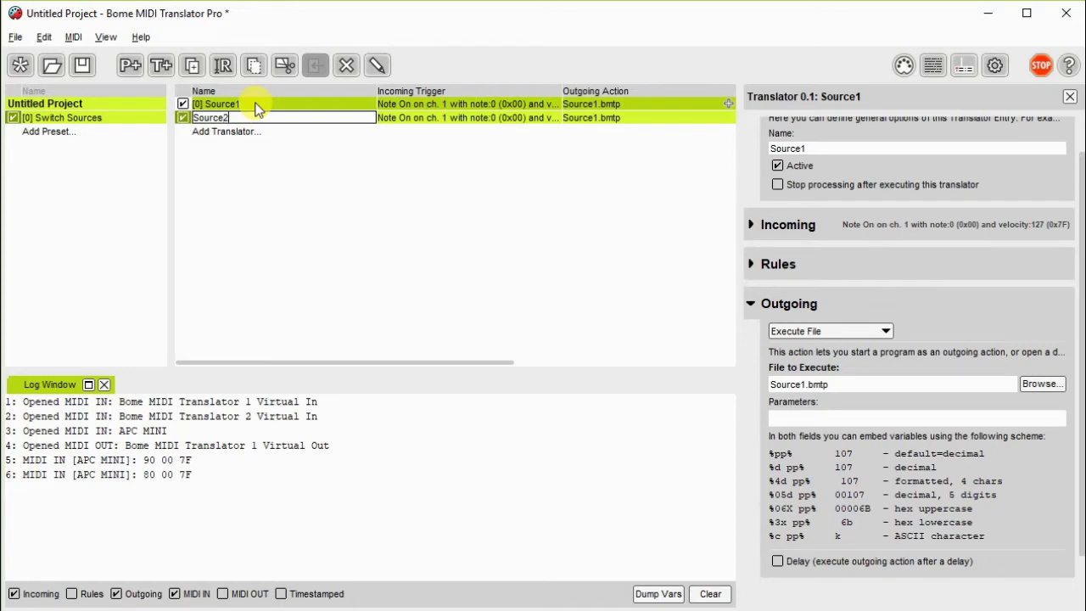
key(Return)
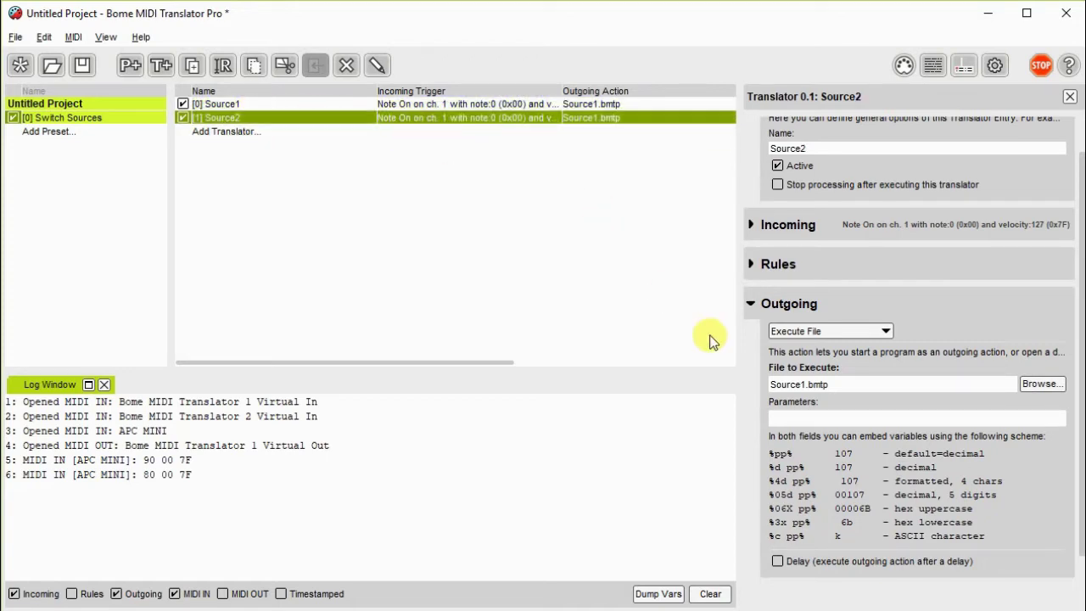
Set Source2's trigger to captured note 1 and start changing its file to Source2.bmtp.
click(752, 231)
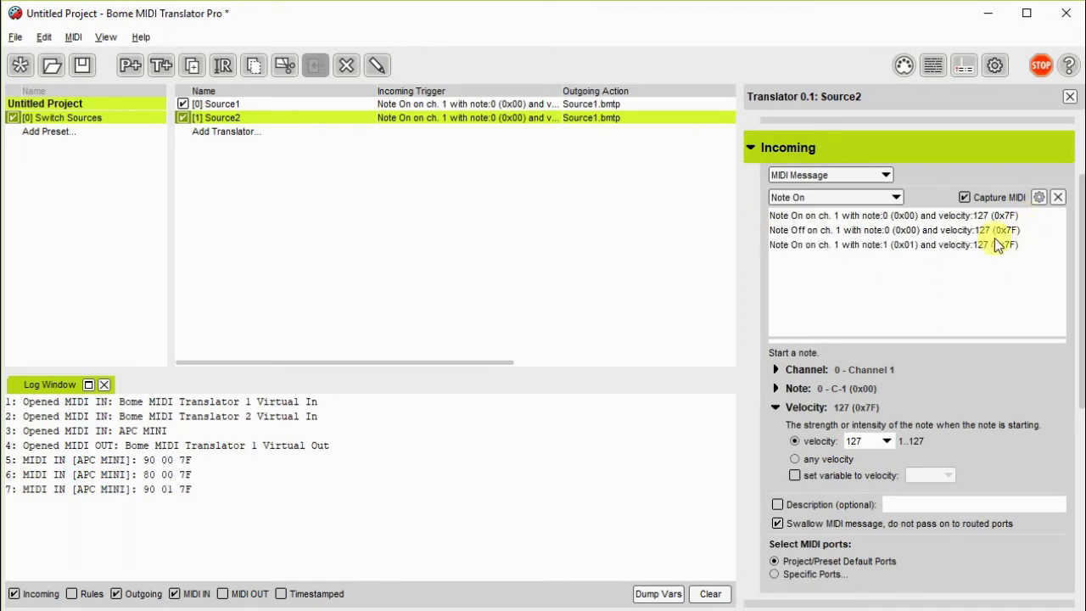
click(969, 246)
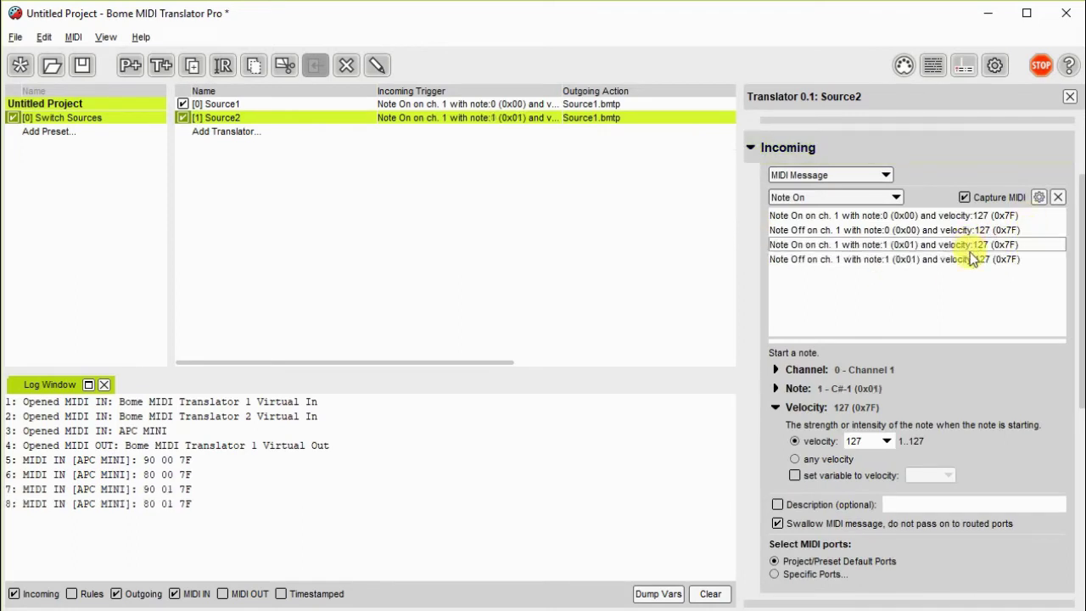
scroll(658, 212, right, 3)
scroll(658, 212, left, 3)
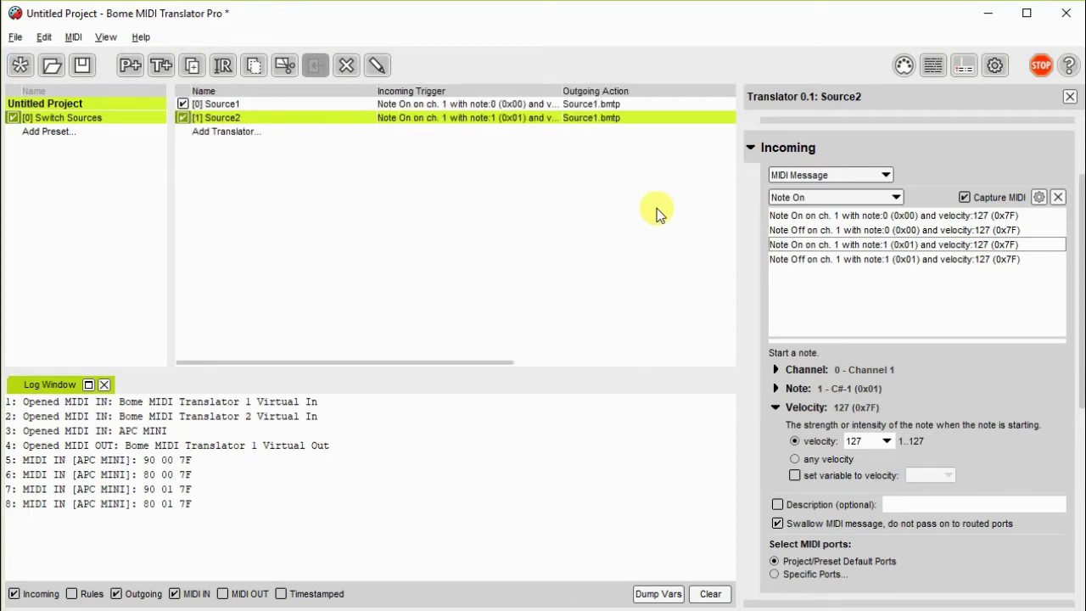
click(752, 158)
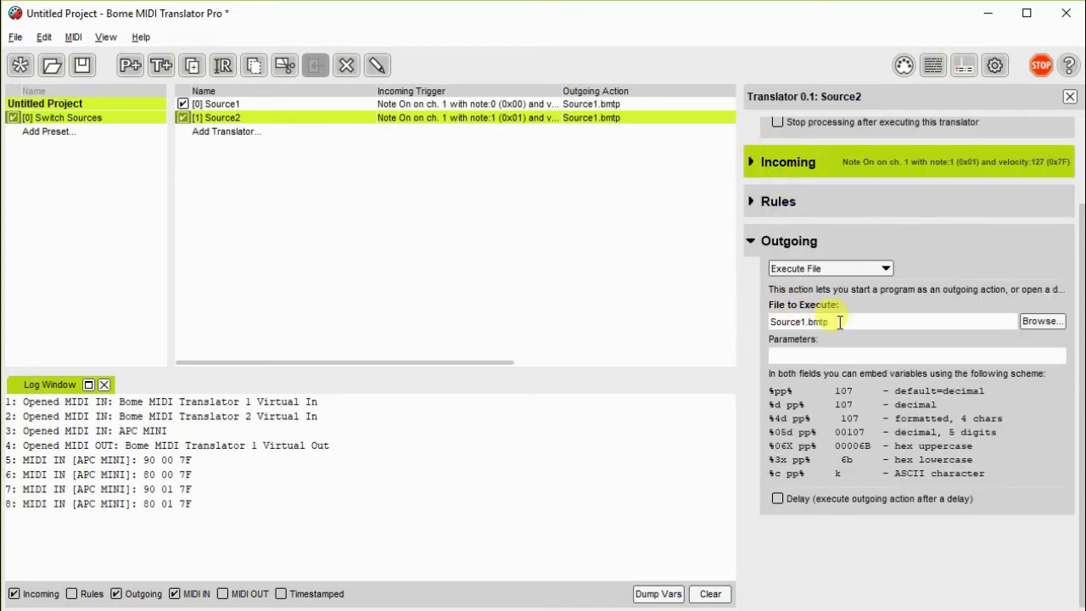
click(804, 322)
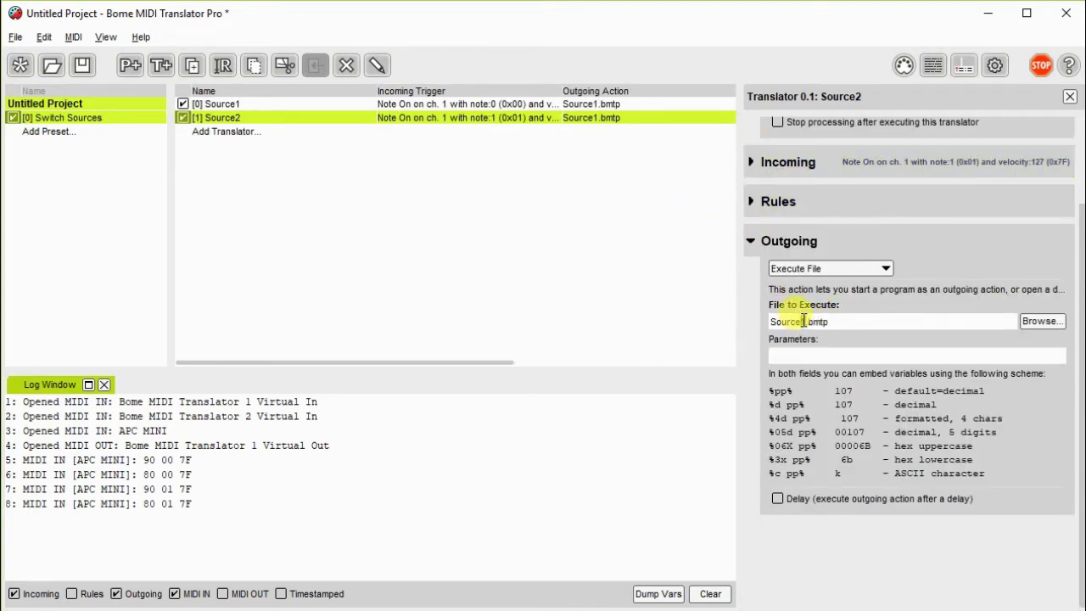
key(Delete)
Finish the file name Source2.bmtp and limit Switch Sources input to Operator -> APC MINI.
text(2)
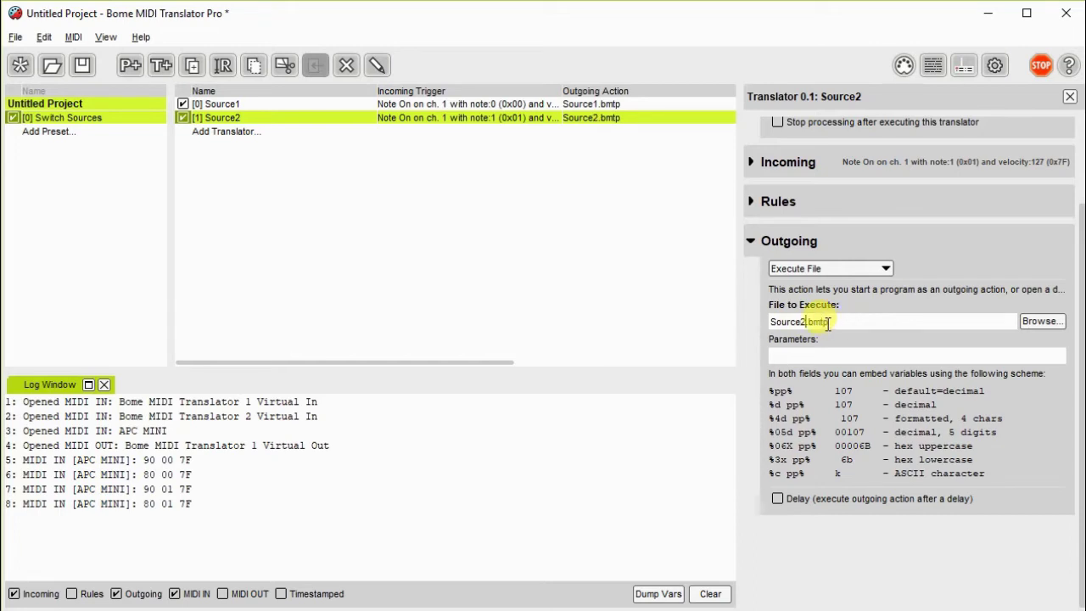
click(598, 292)
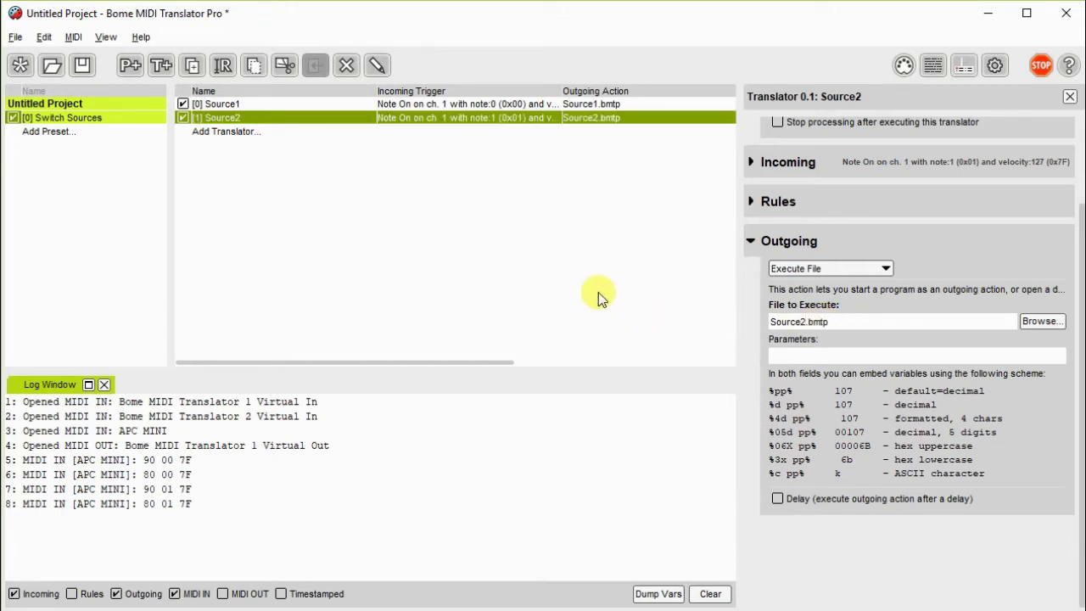
click(107, 119)
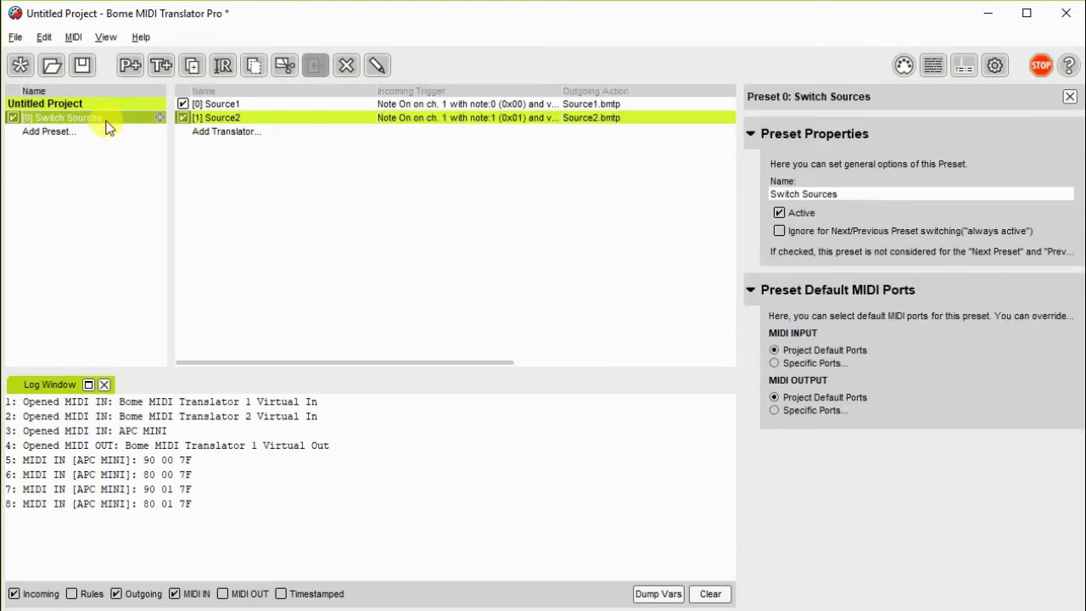
click(774, 363)
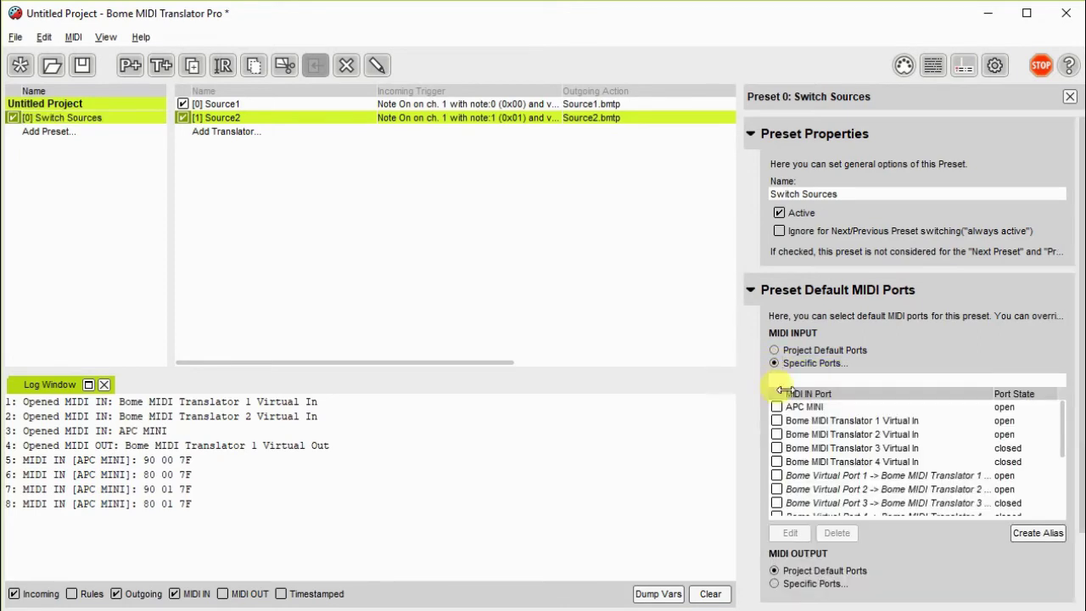
scroll(782, 431, down, 2)
click(776, 493)
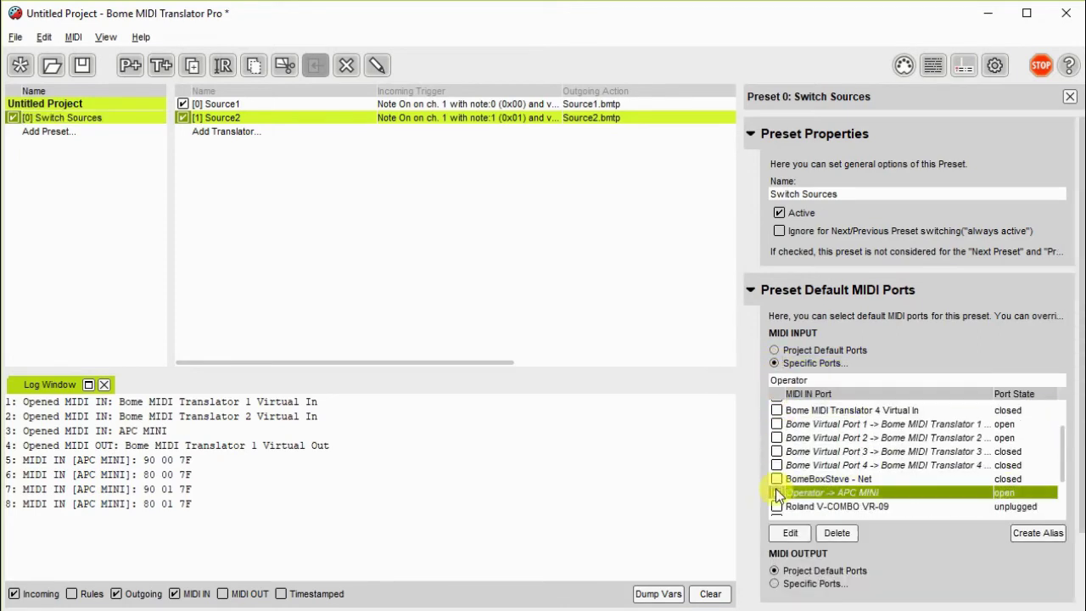
click(776, 492)
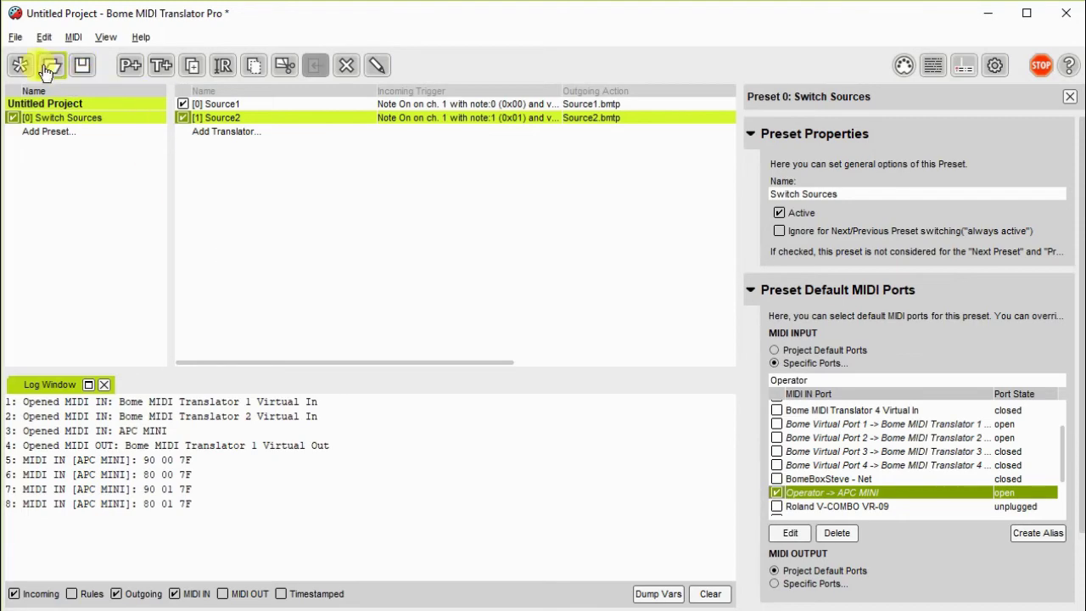
Save the project as Source1.bmtp, then save it again as Source2.bmtp.
click(15, 38)
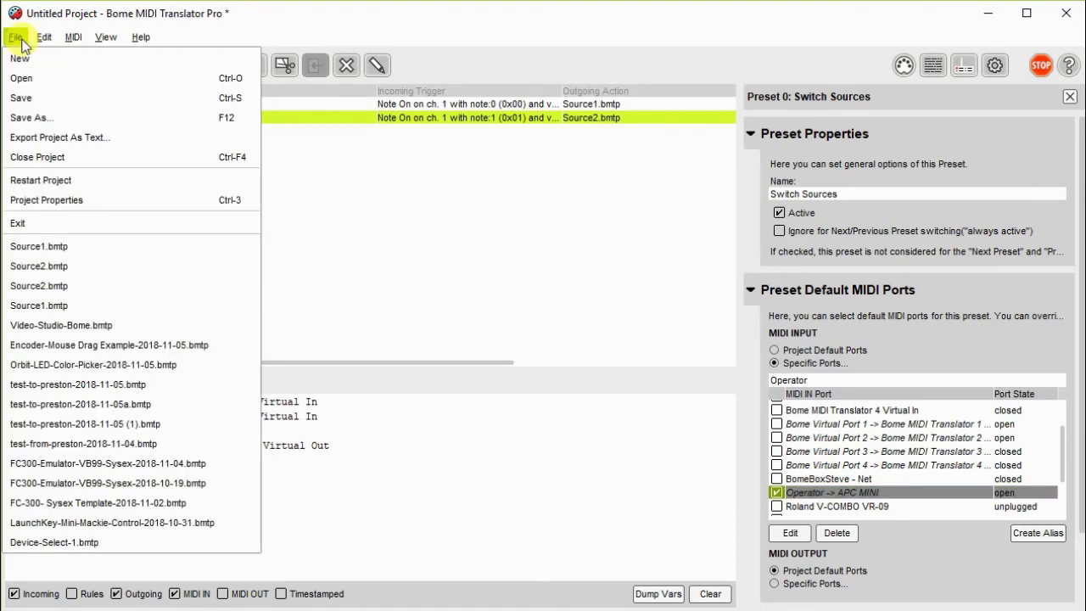
click(50, 119)
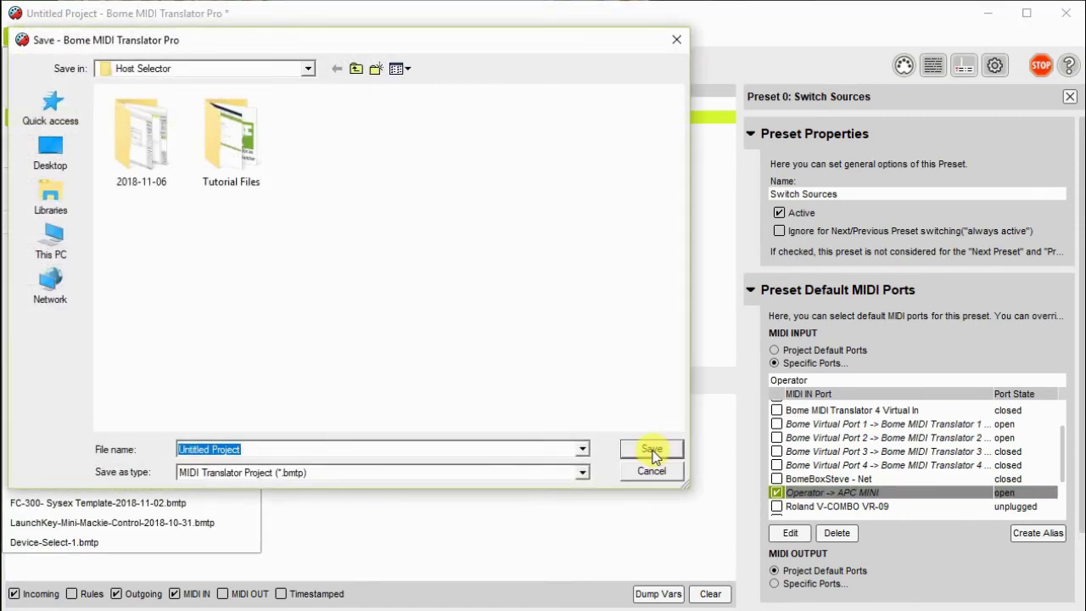
text(Source1)
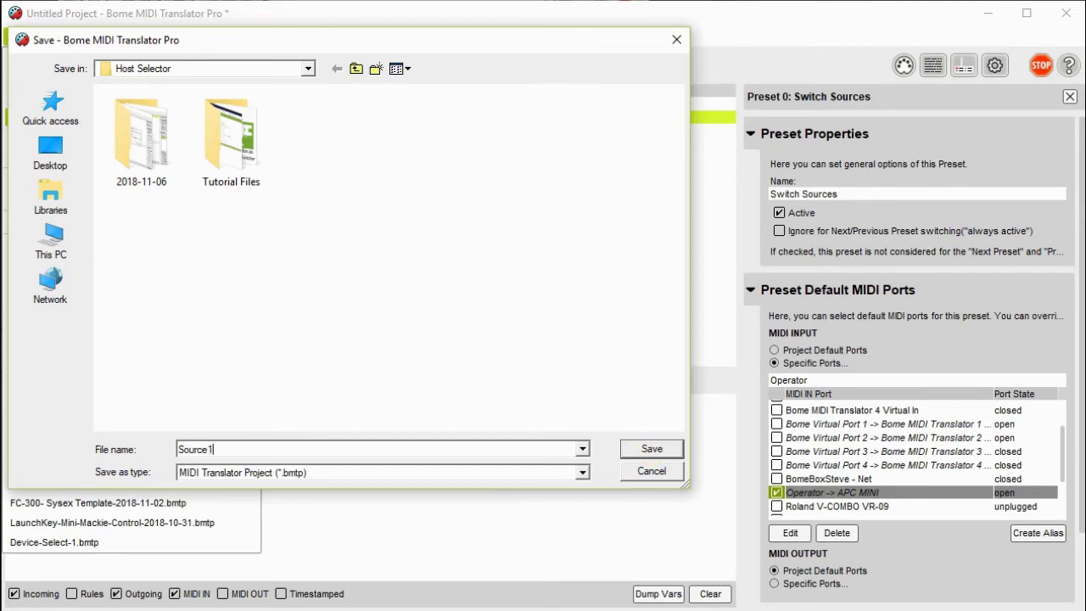
click(650, 455)
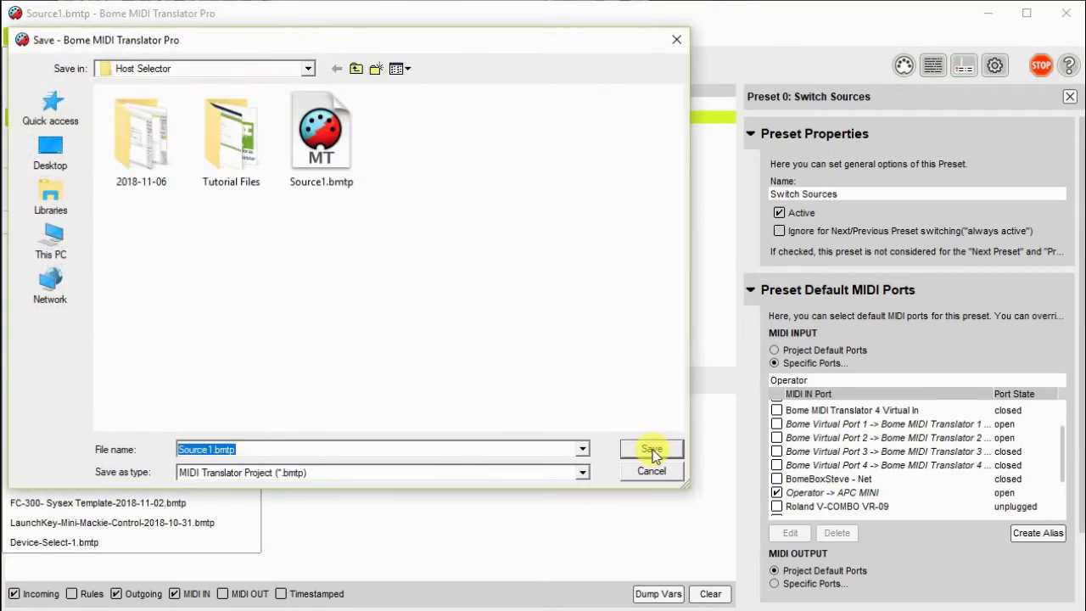
text(Source)
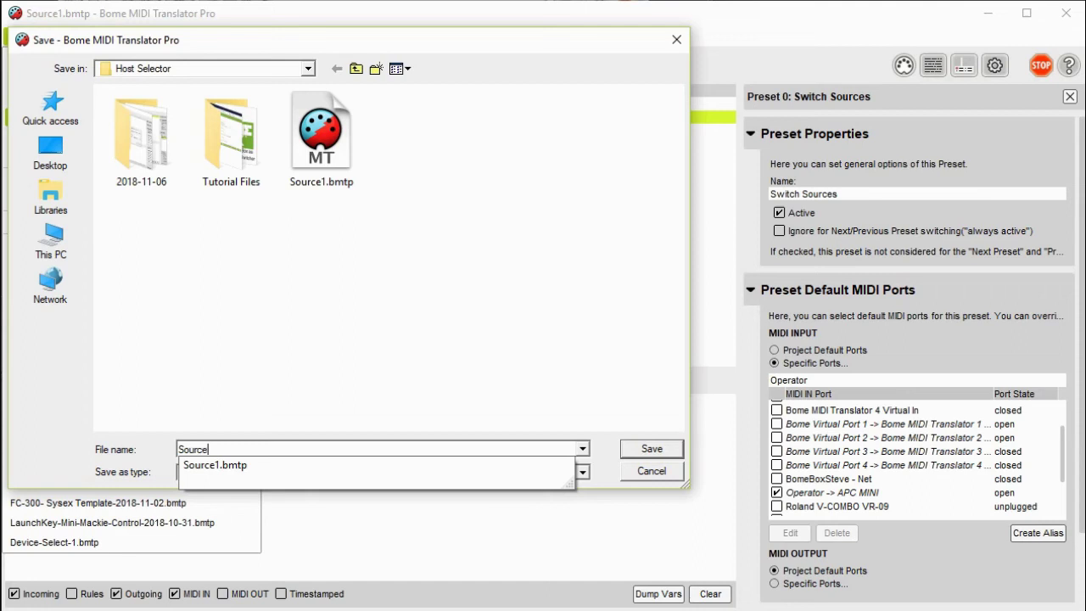
text(2)
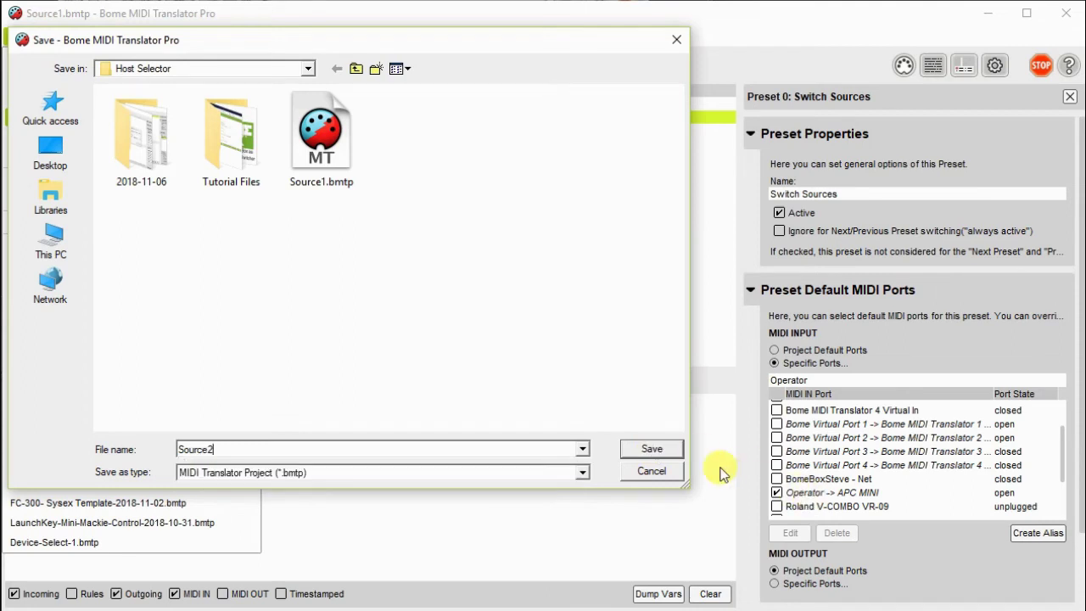
click(647, 454)
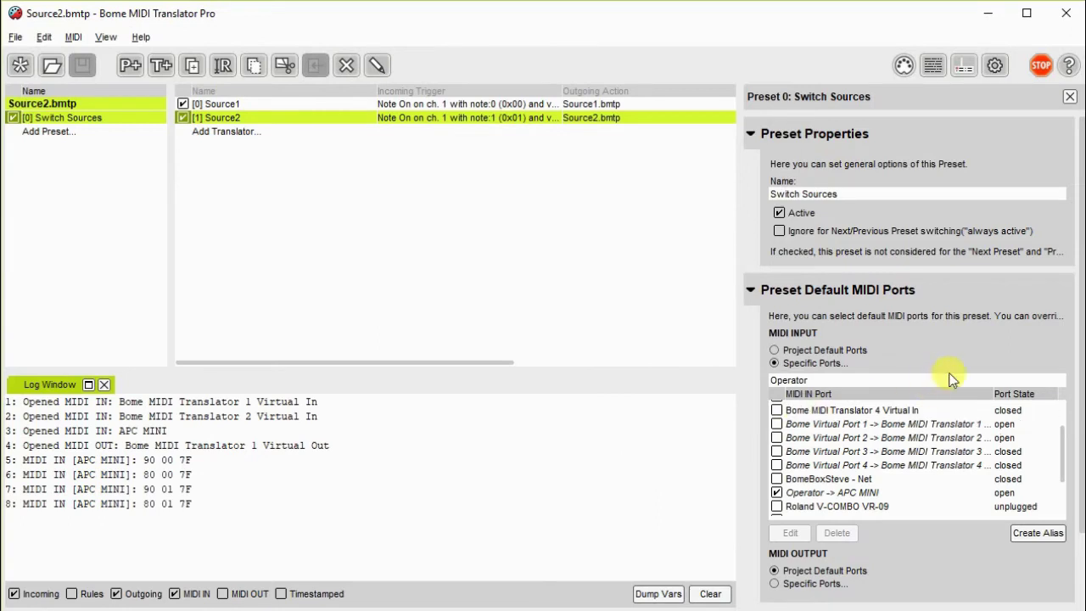
Replace the Source1→Destination route with Source2→Destination and save Source2.bmtp.
click(903, 67)
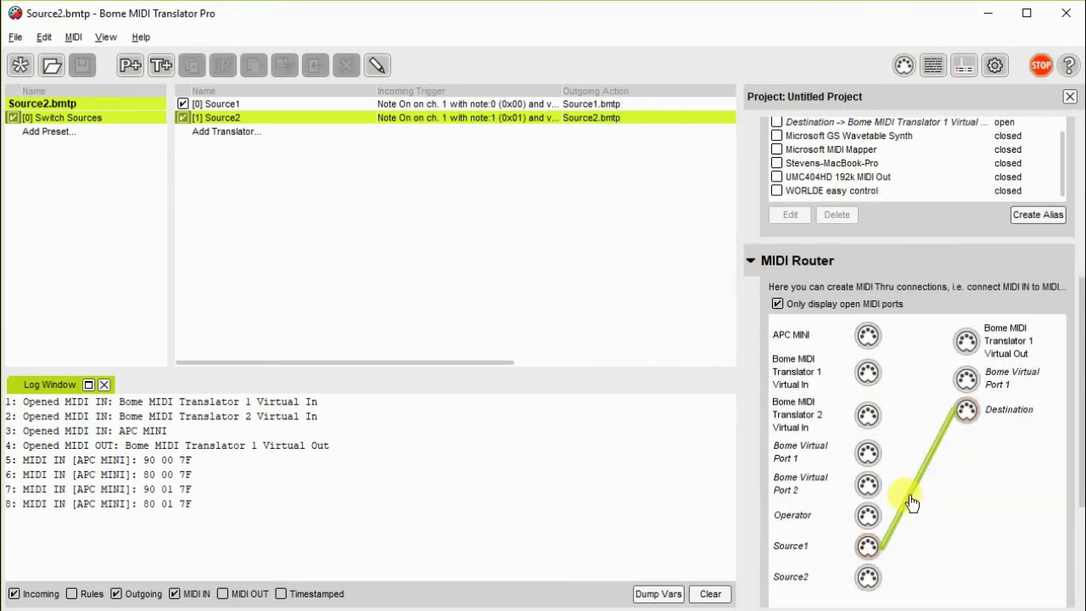
scroll(839, 606, down, 2)
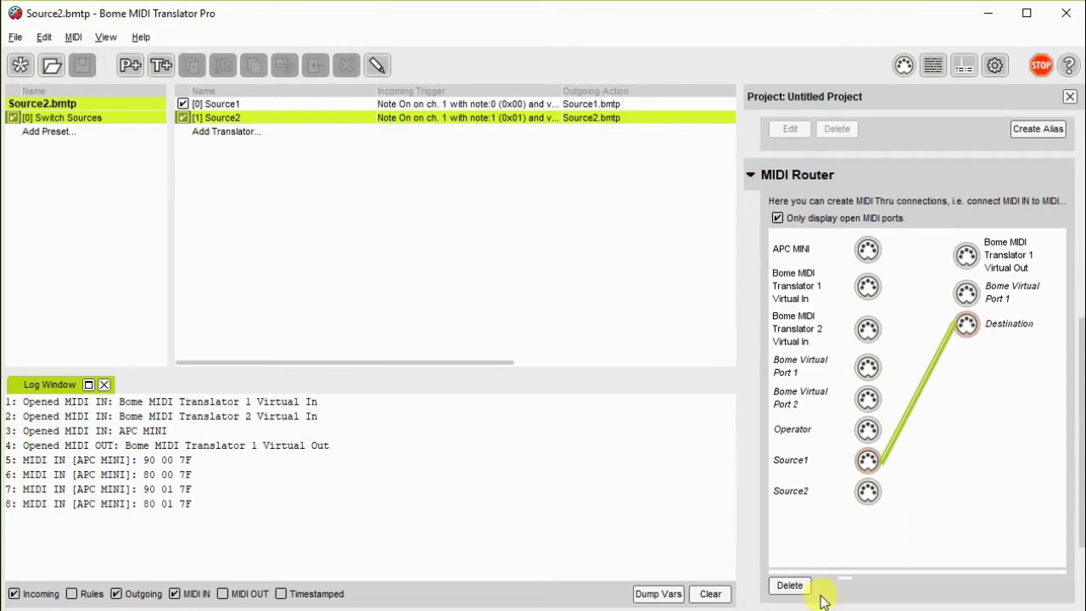
click(791, 586)
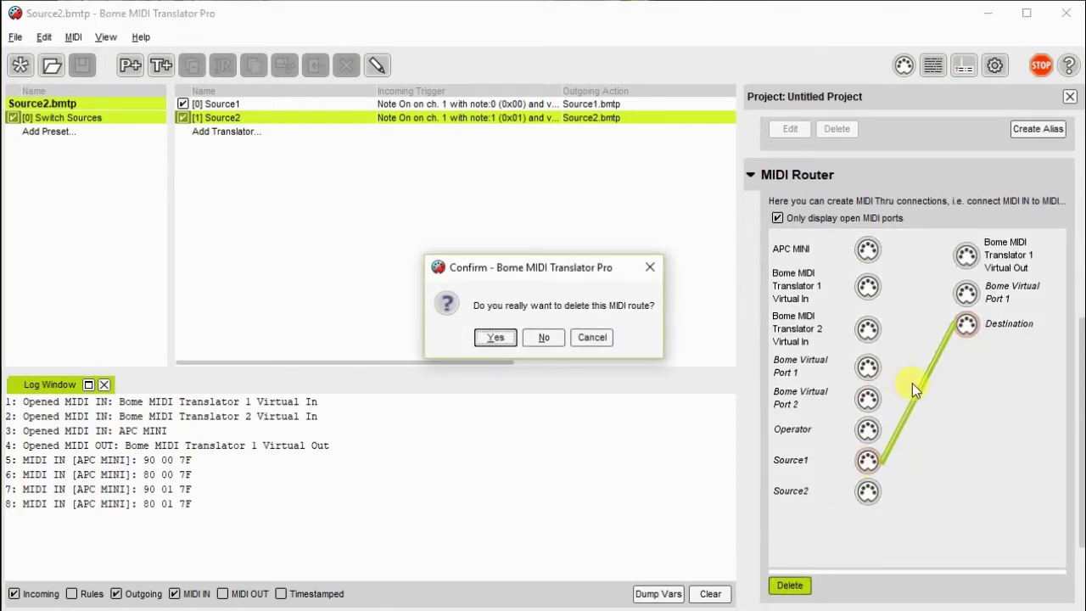
click(508, 338)
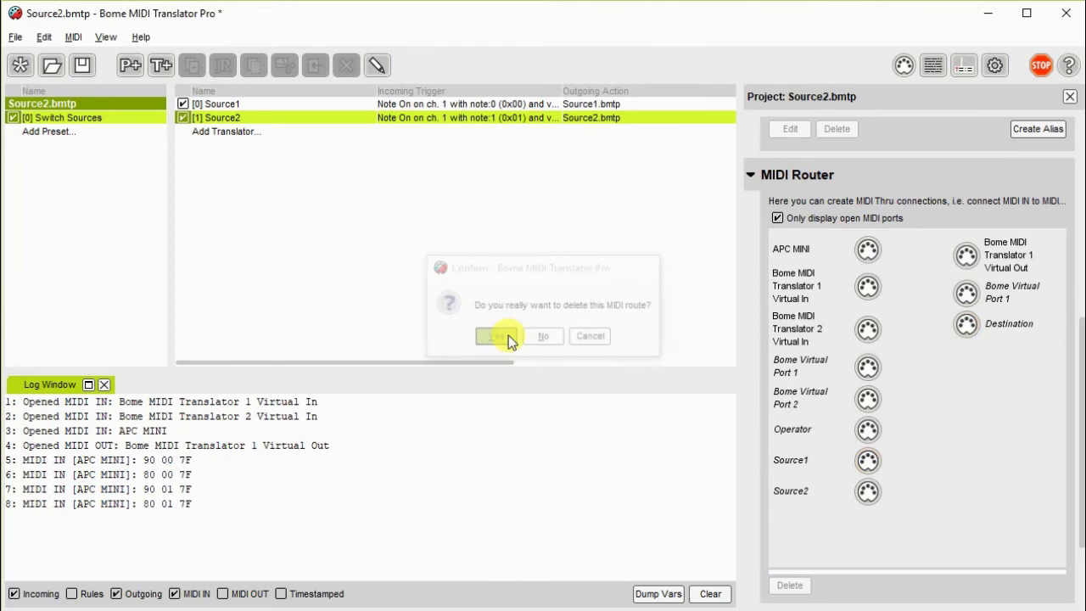
drag(865, 492, 965, 326)
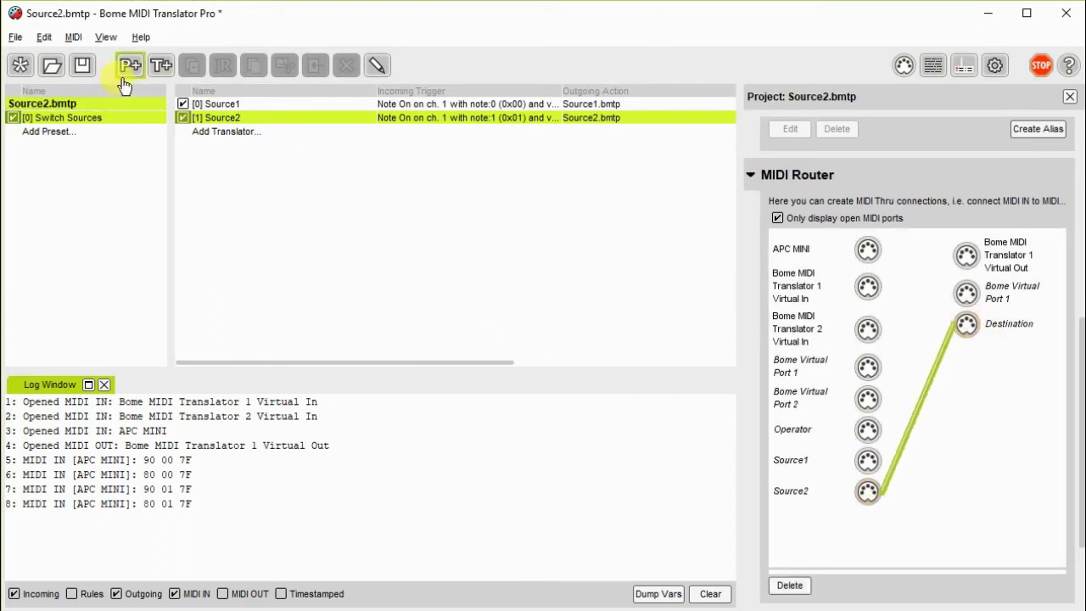
click(72, 68)
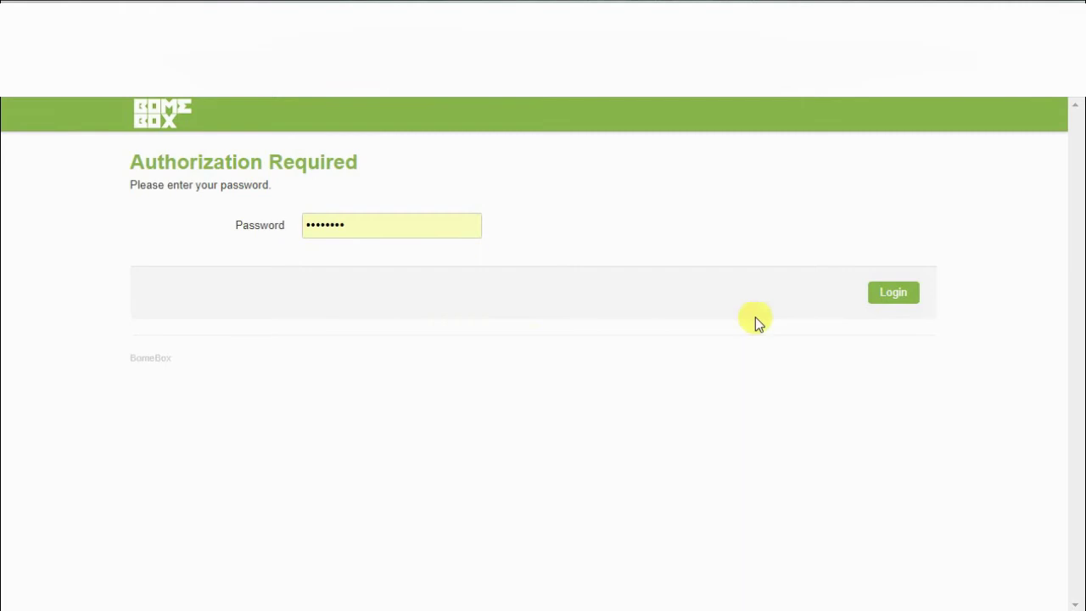
Log in to the BomeBox web interface with the password.
click(900, 293)
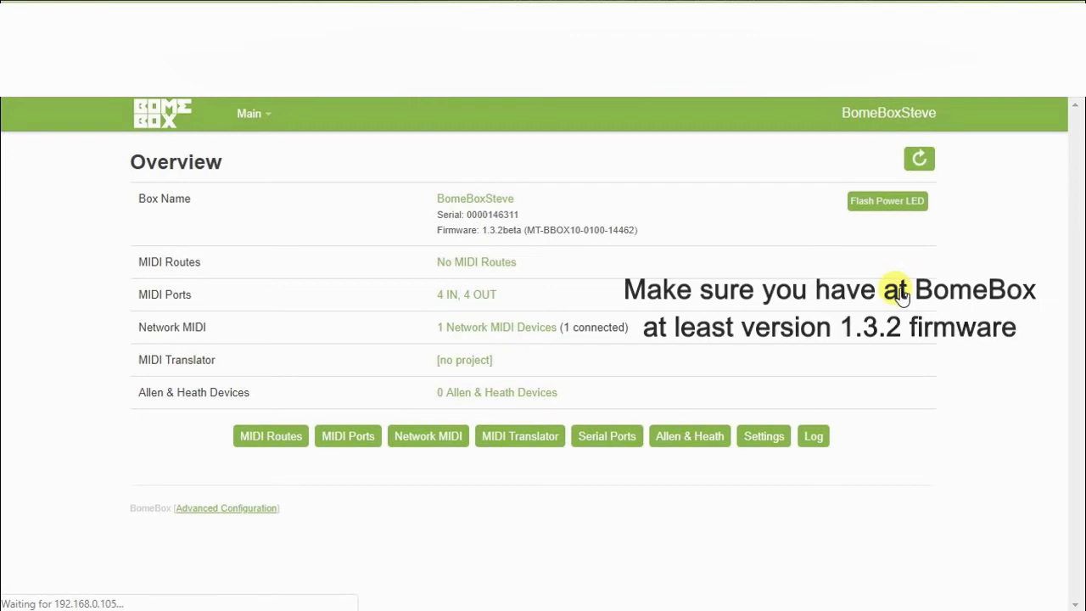
Upload Source1.bmtp on the BomeBox MIDI Translator page.
click(501, 440)
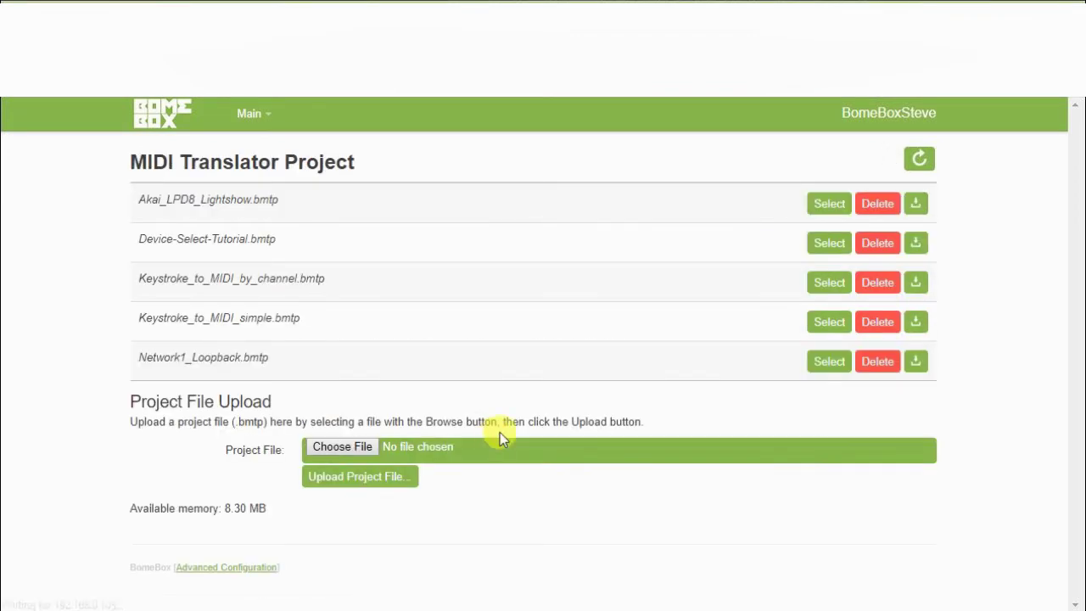
click(344, 447)
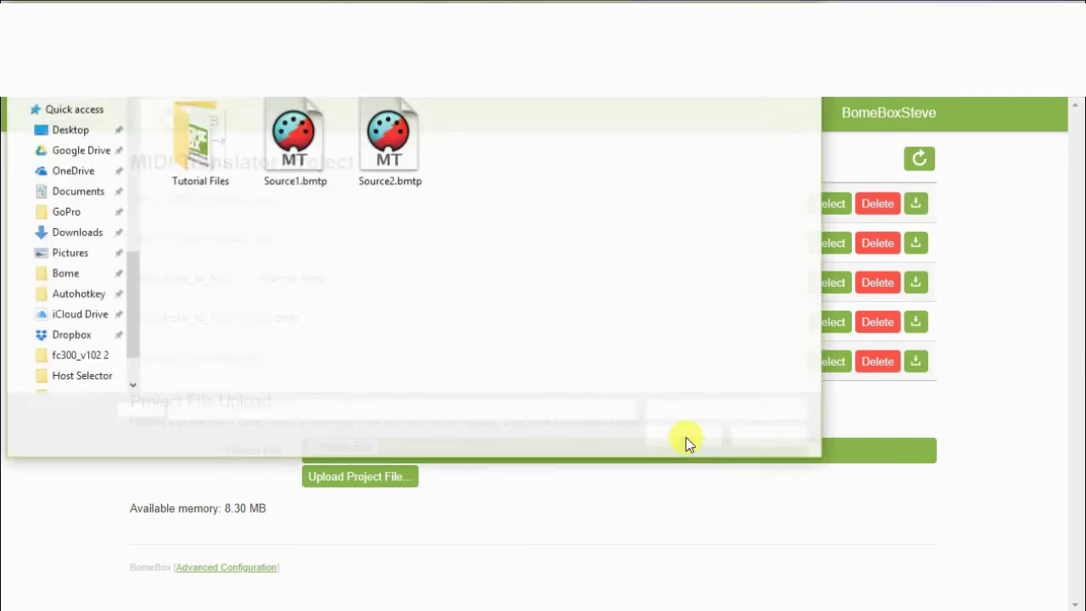
click(310, 153)
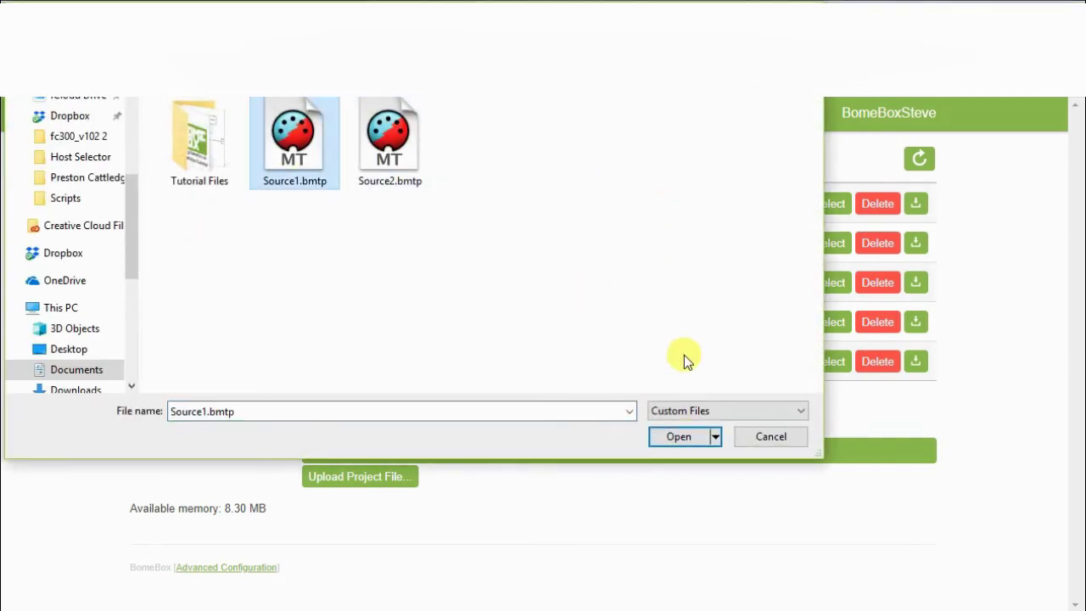
click(677, 436)
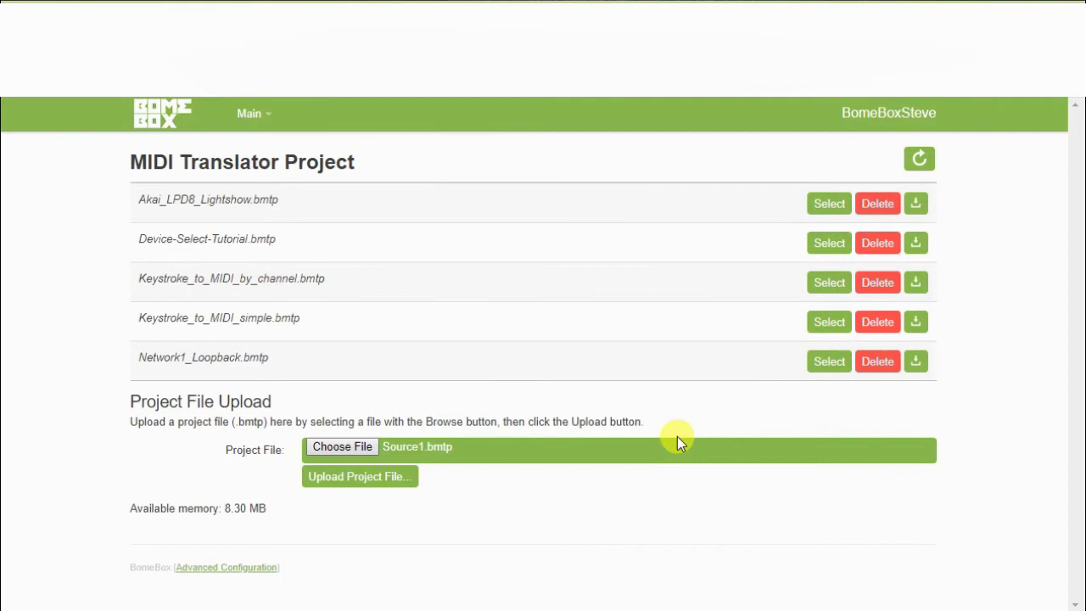
click(351, 480)
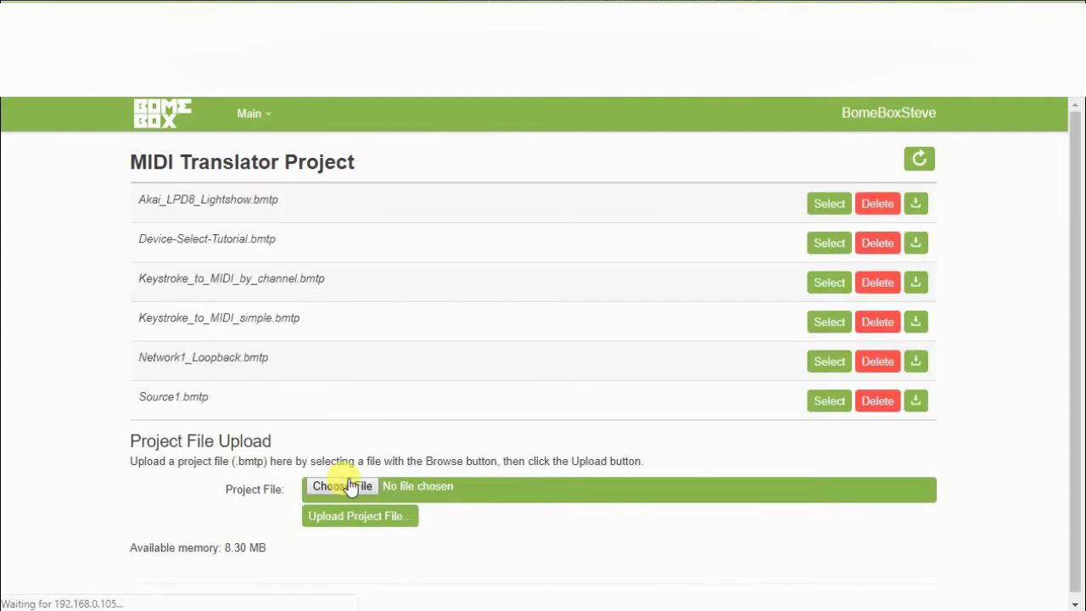
Upload Source2.bmtp to the BomeBox as a second project.
click(343, 482)
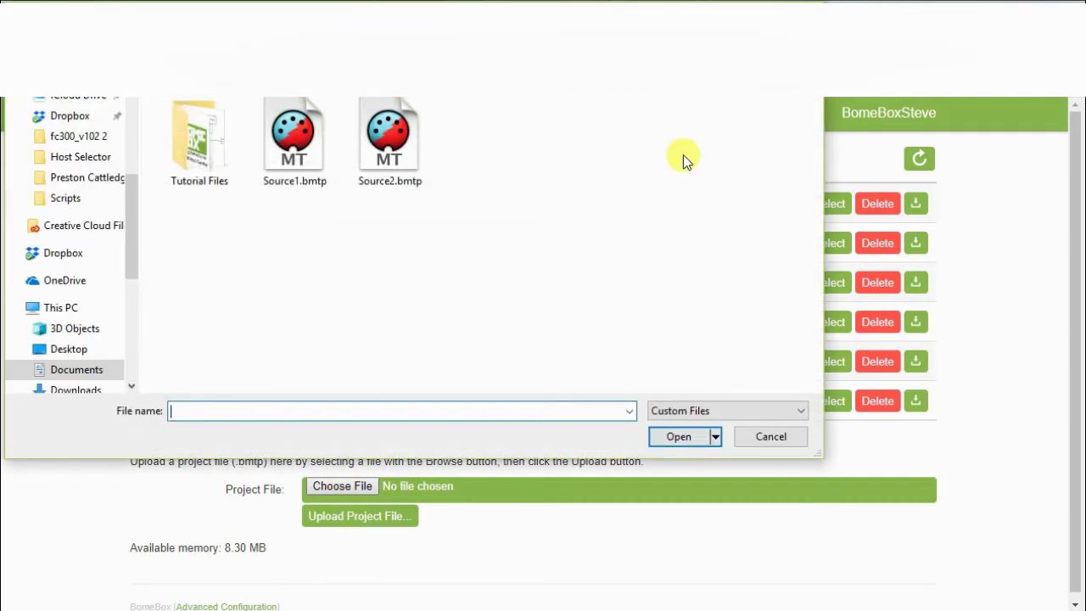
click(395, 140)
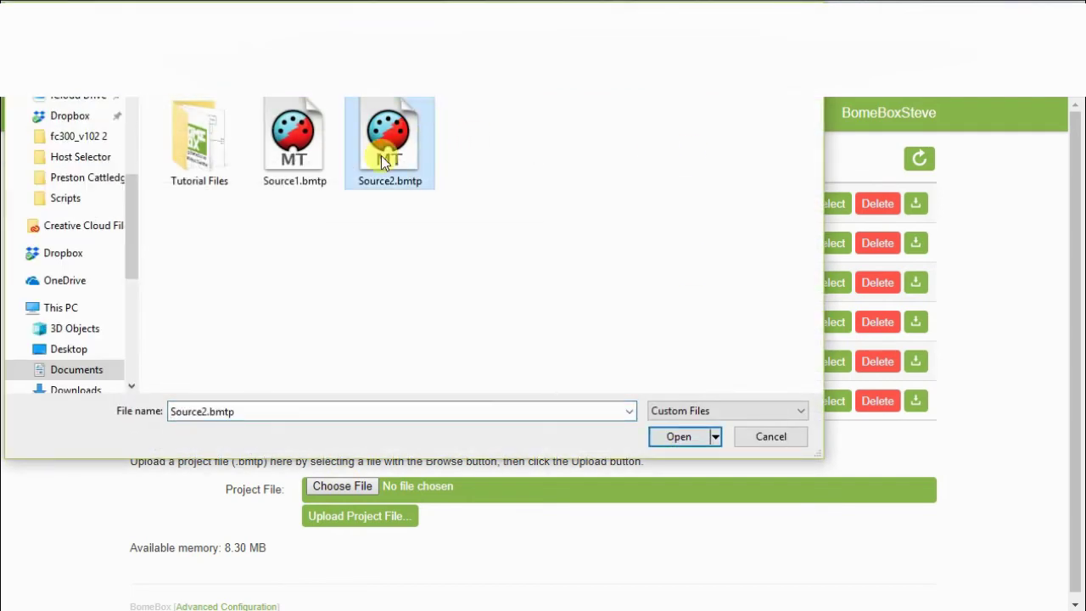
click(689, 438)
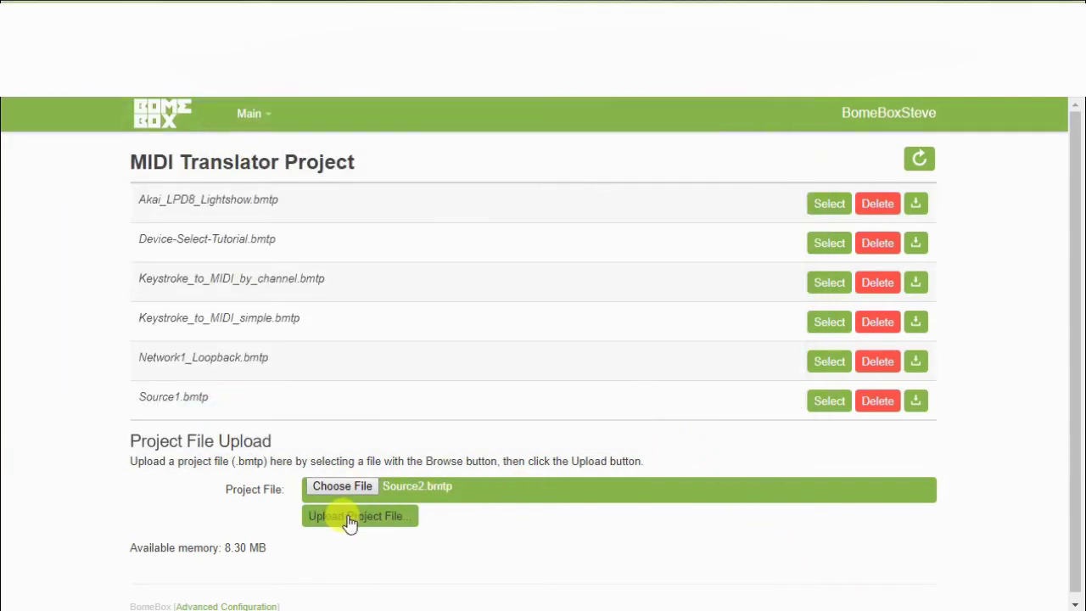
click(350, 520)
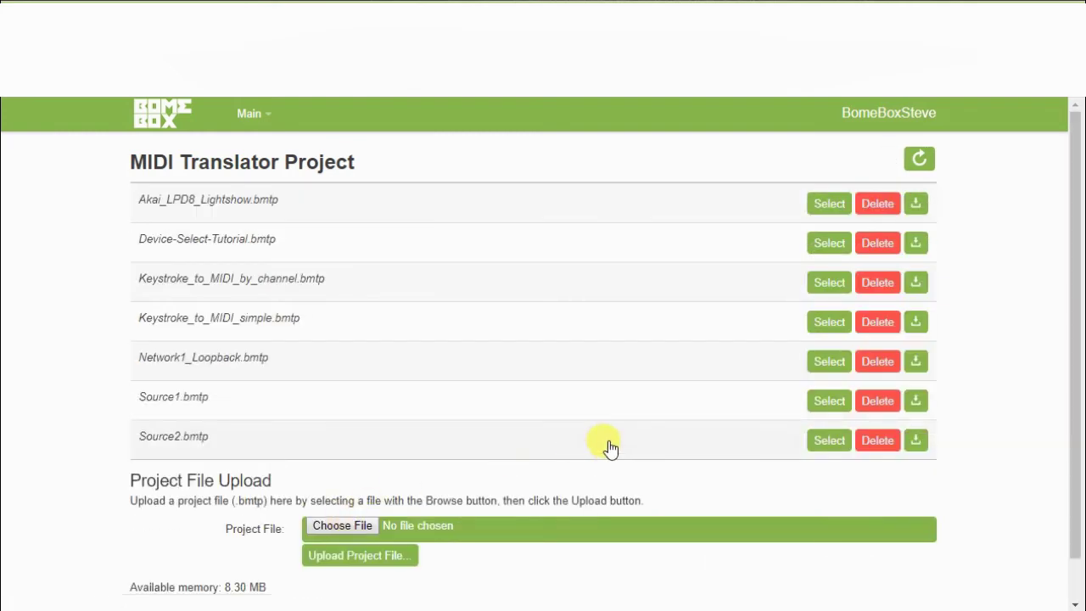
Run Source1.bmtp and assign the Operator alias to Impact LX25+ [1].
click(828, 403)
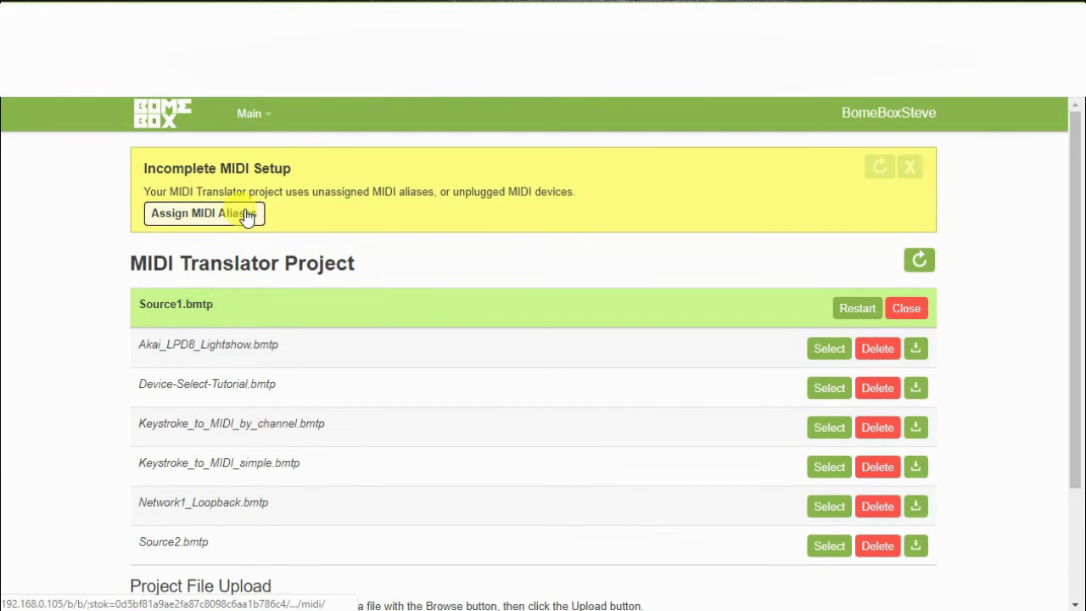
click(246, 213)
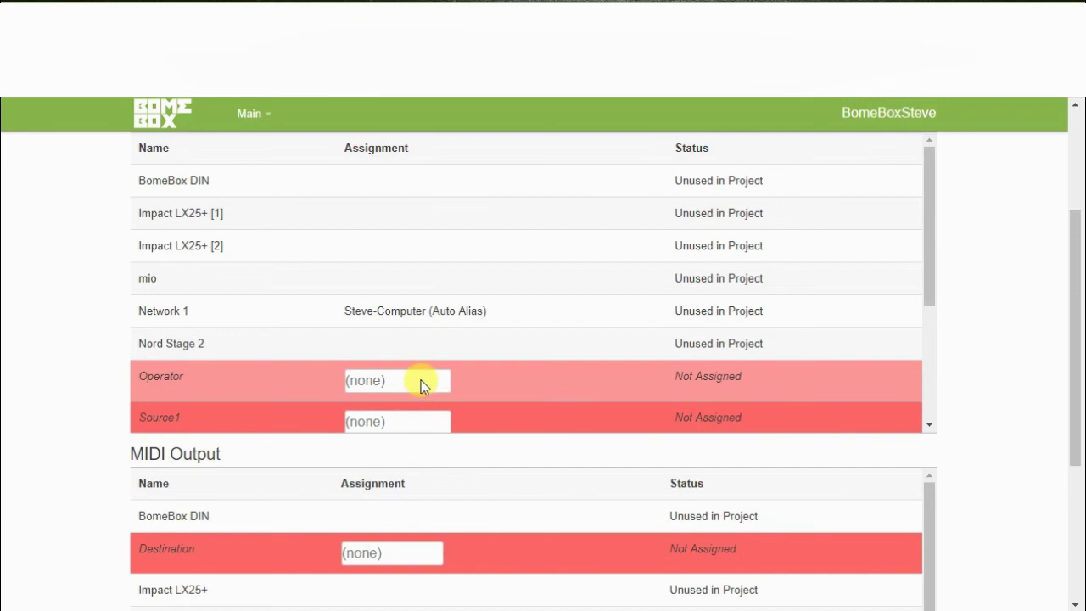
click(421, 380)
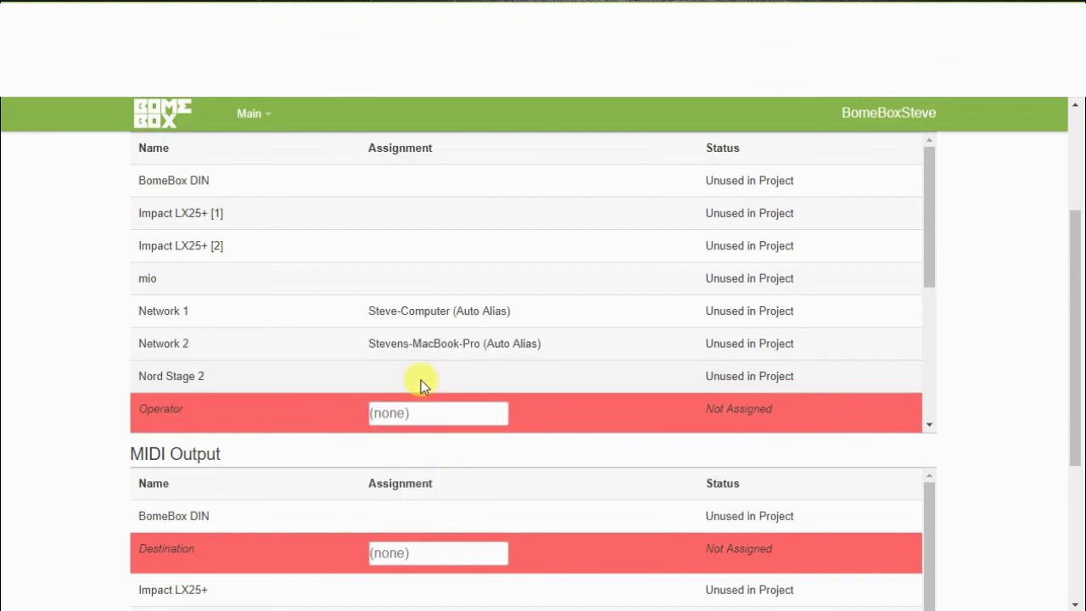
click(420, 410)
click(416, 485)
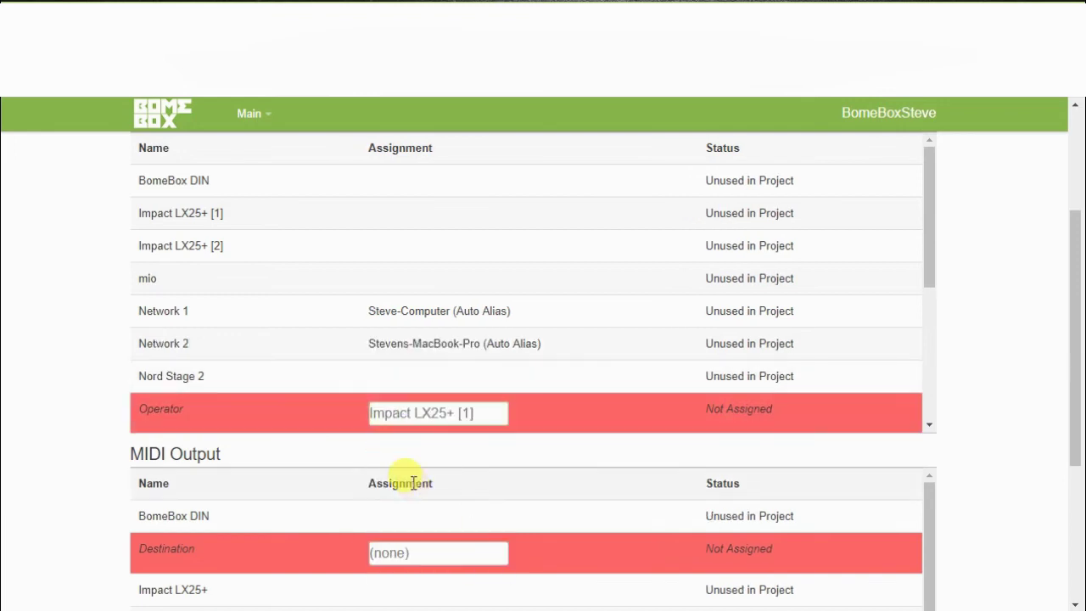
Assign Source1 and Source2 aliases to the first and second network computers.
scroll(475, 305, up, 3)
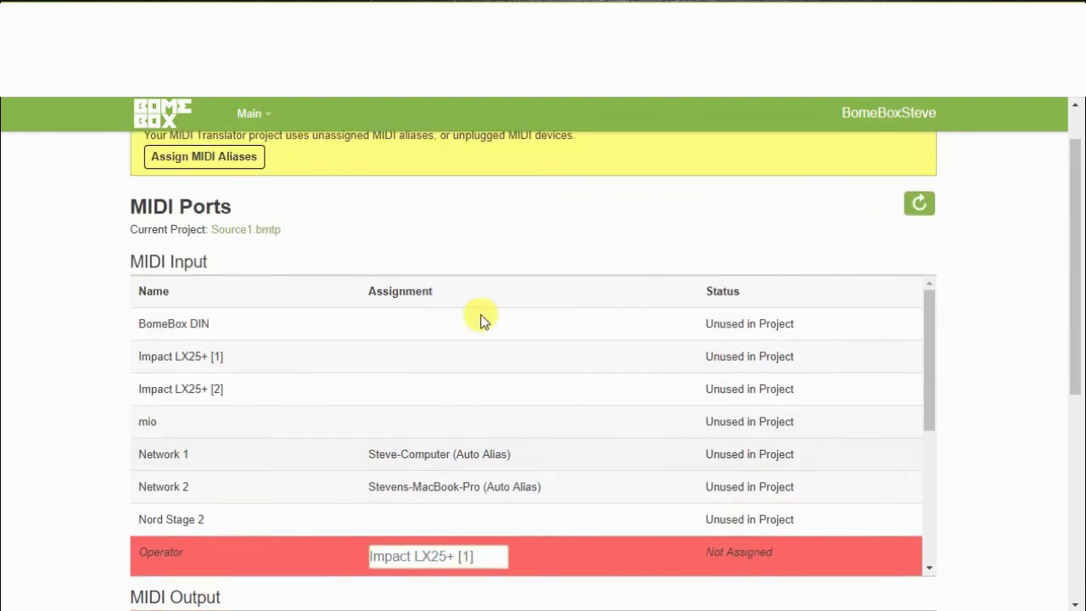
scroll(480, 321, down, 2)
scroll(478, 322, down, 2)
scroll(468, 322, down, 1)
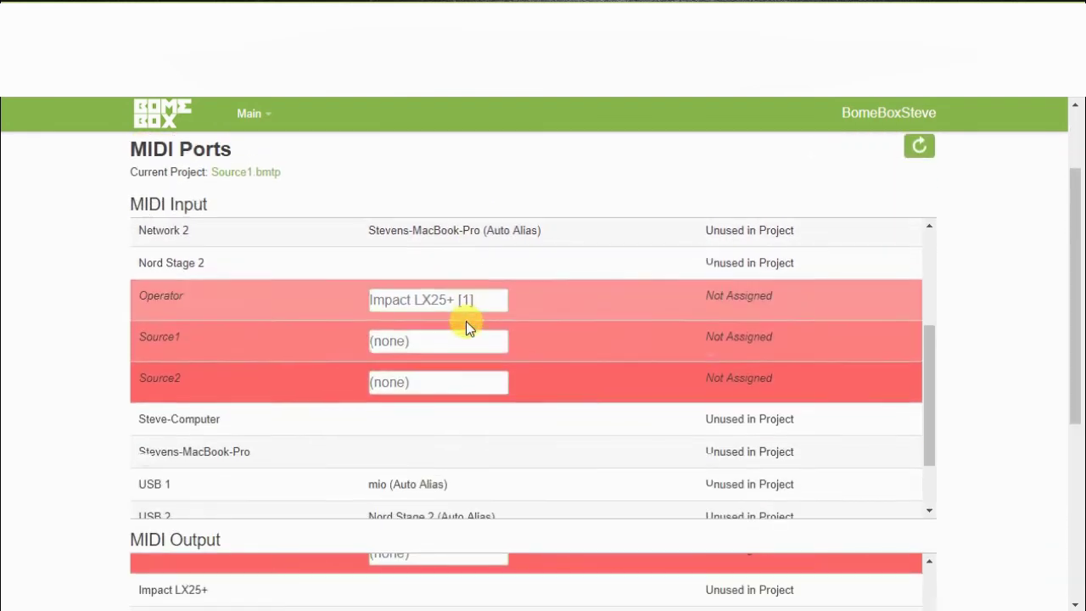
click(462, 341)
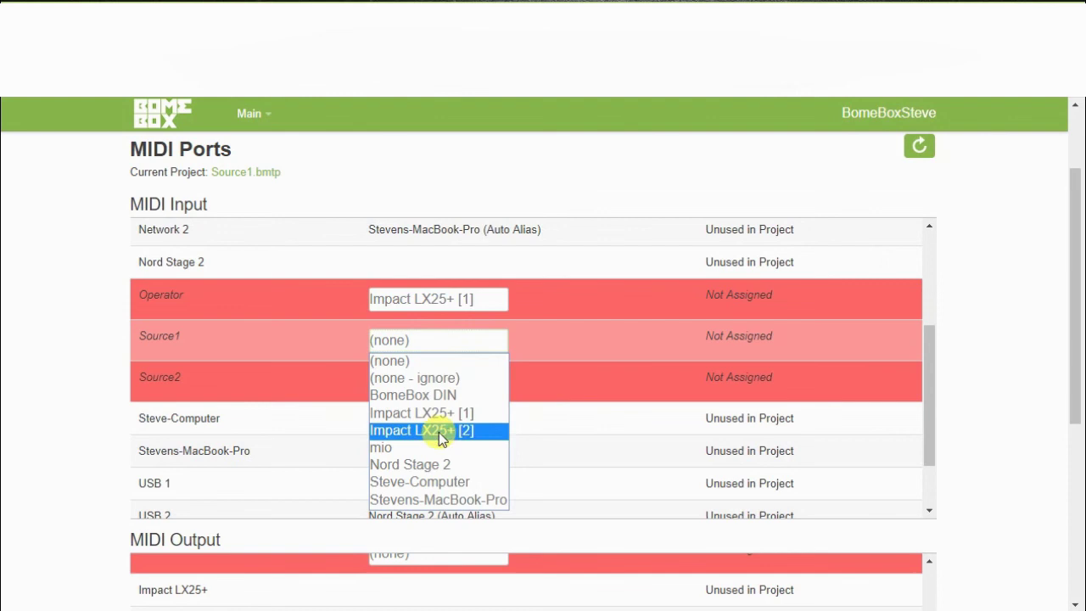
click(439, 482)
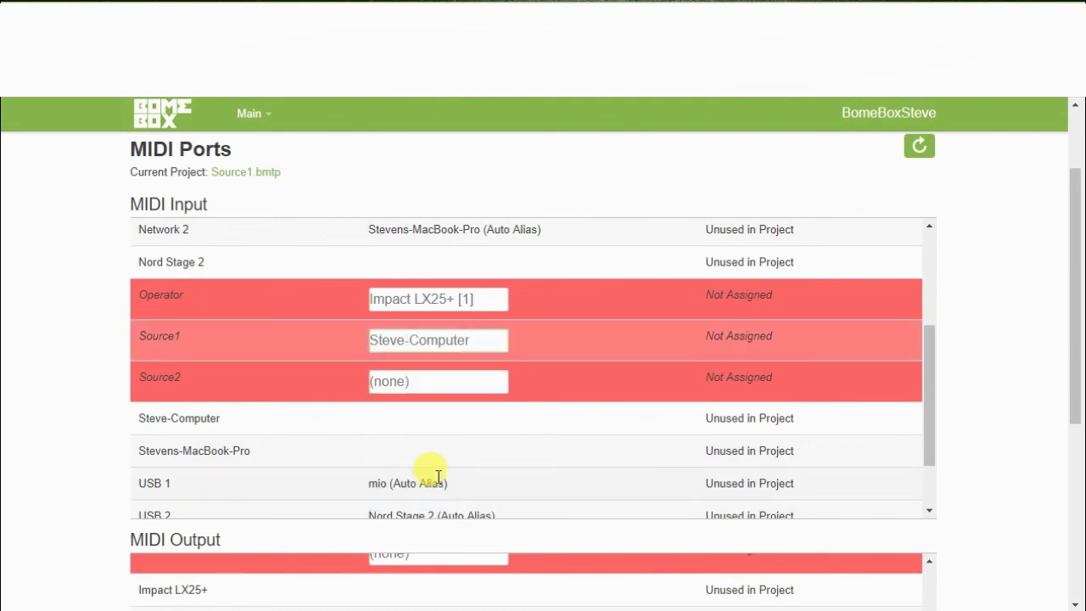
click(437, 382)
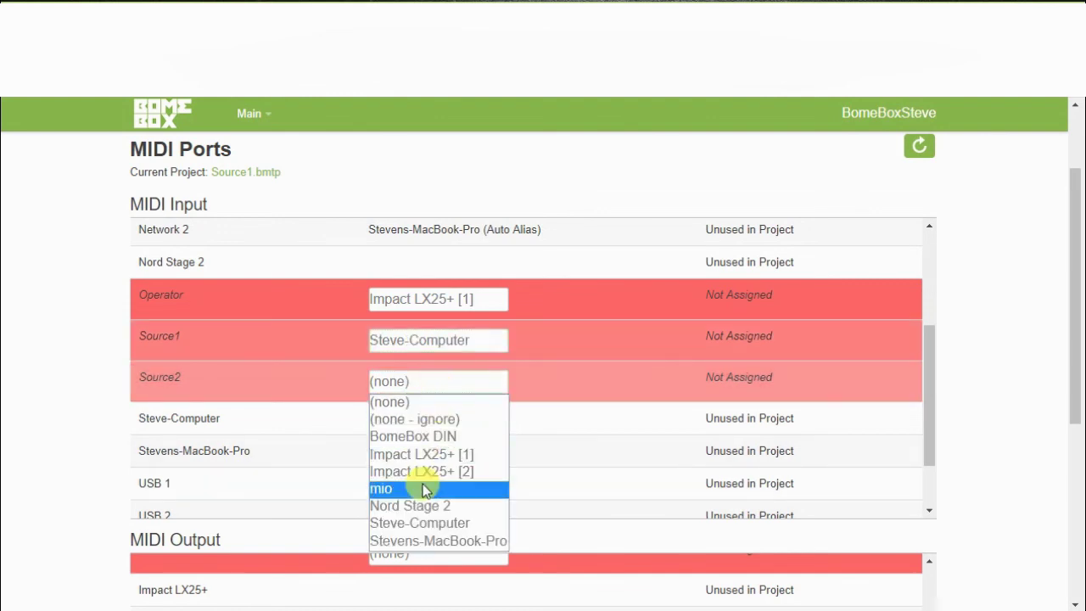
click(422, 541)
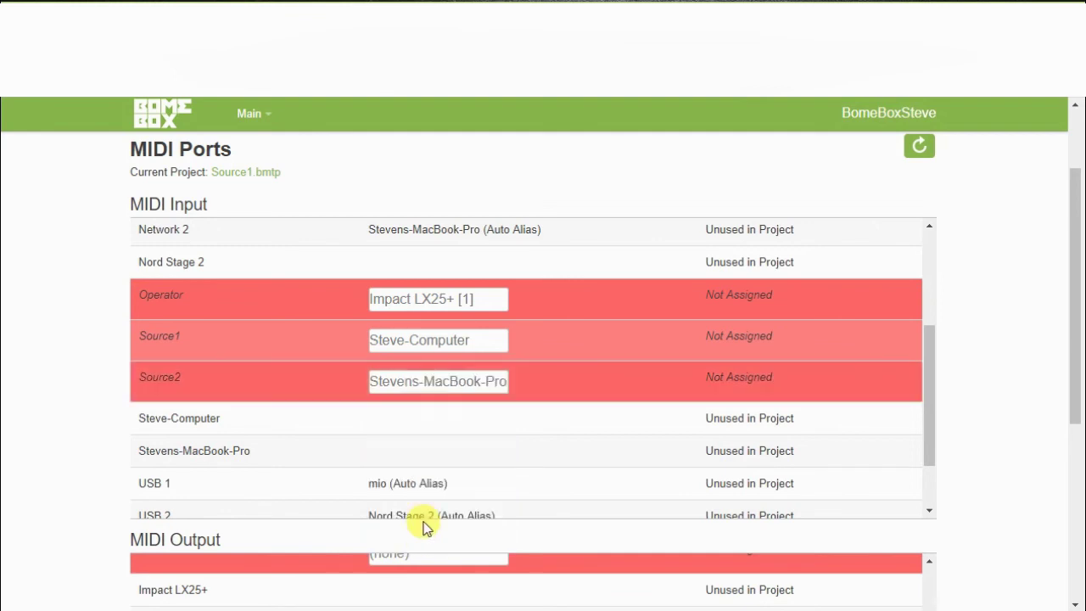
Assign Destination to Nord Stage 2 and save the alias assignments.
scroll(424, 521, down, 3)
scroll(432, 462, up, 2)
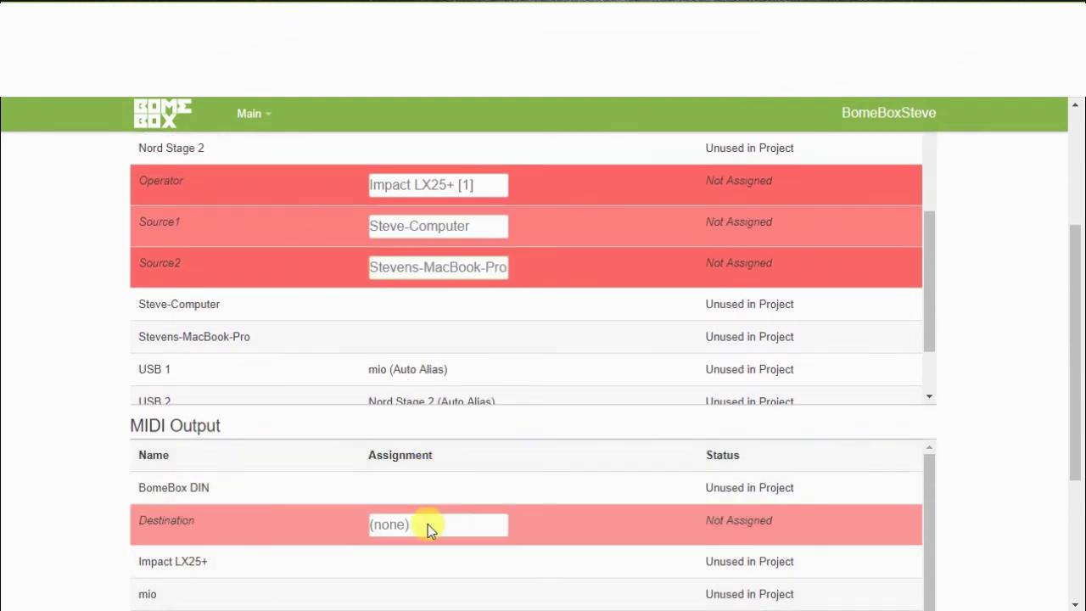
scroll(428, 524, down, 3)
click(433, 293)
click(443, 400)
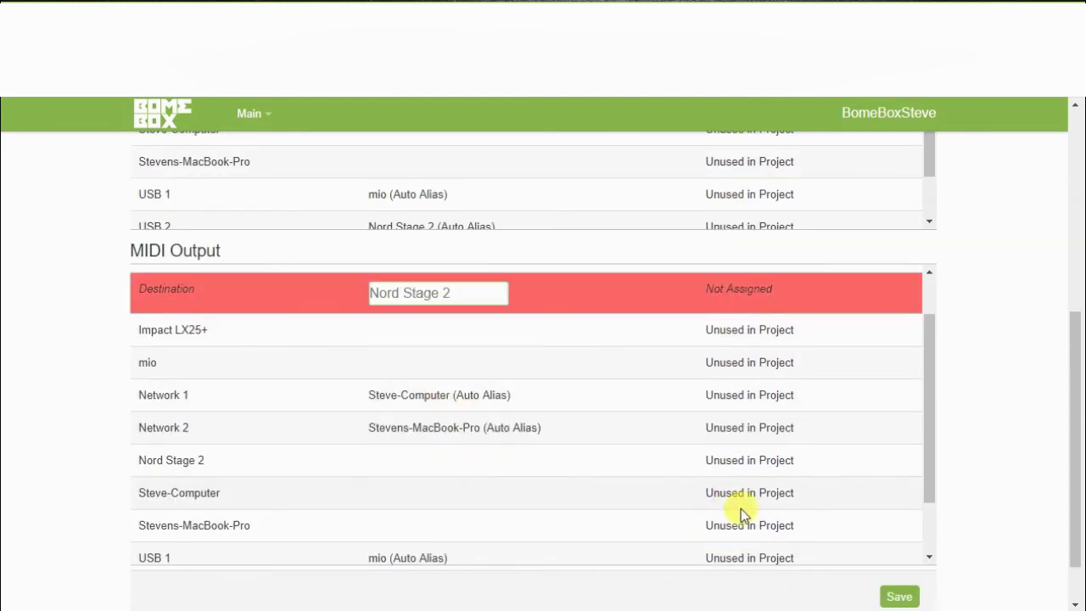
click(898, 599)
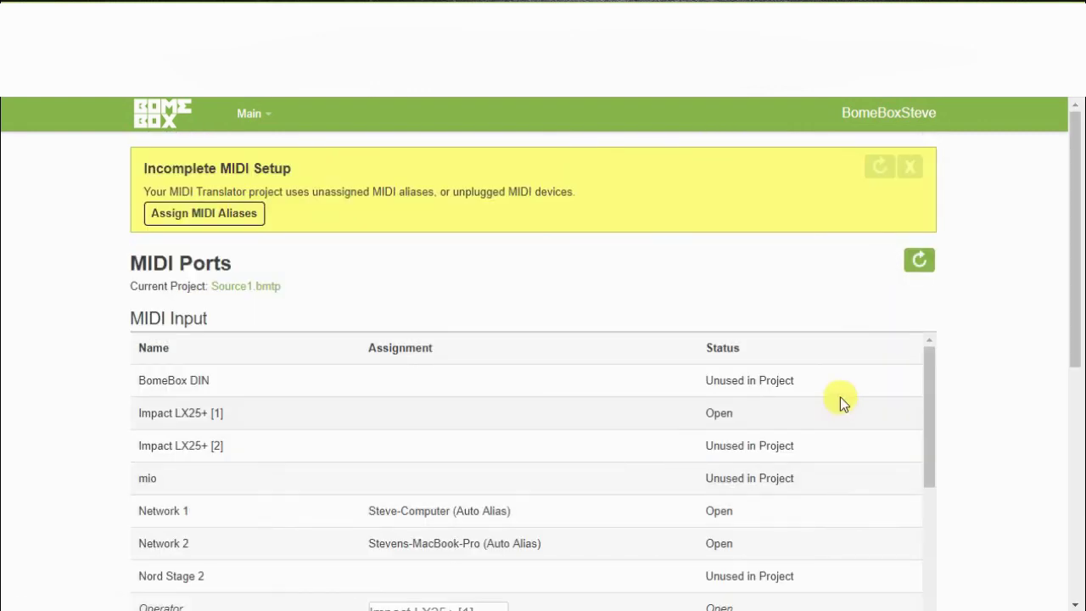
Open BomeBox's MIDI Routes page from the Main menu to see the Source1 to Nord Stage 2 route.
click(251, 113)
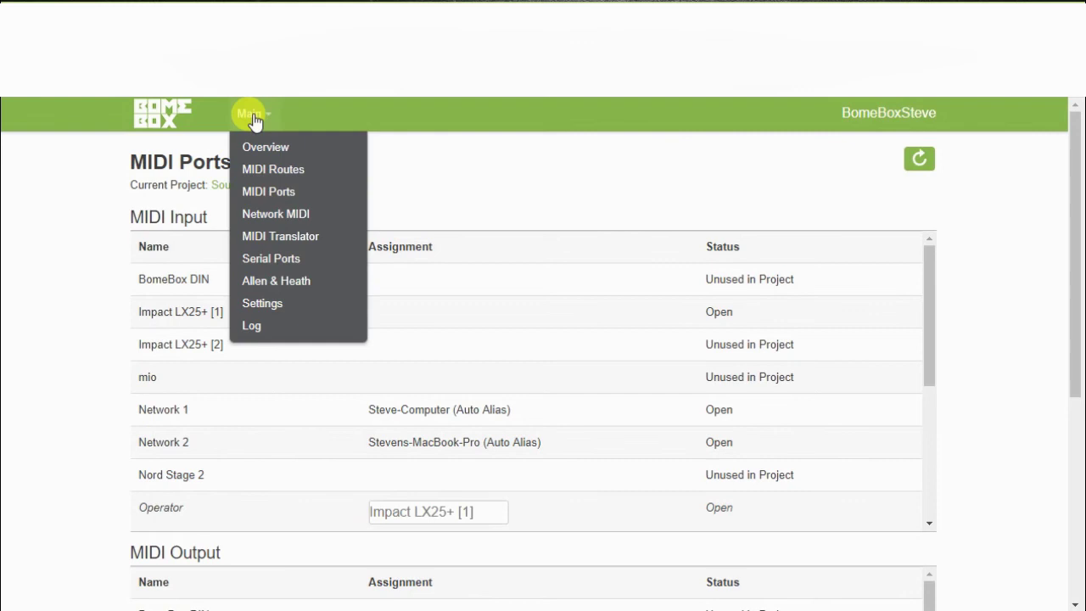
click(277, 167)
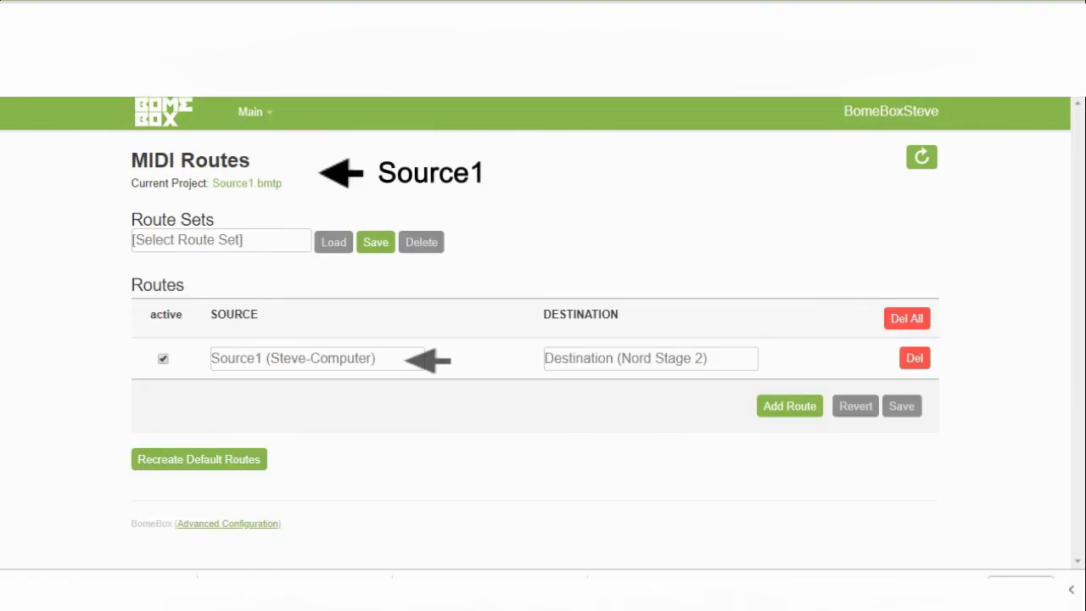